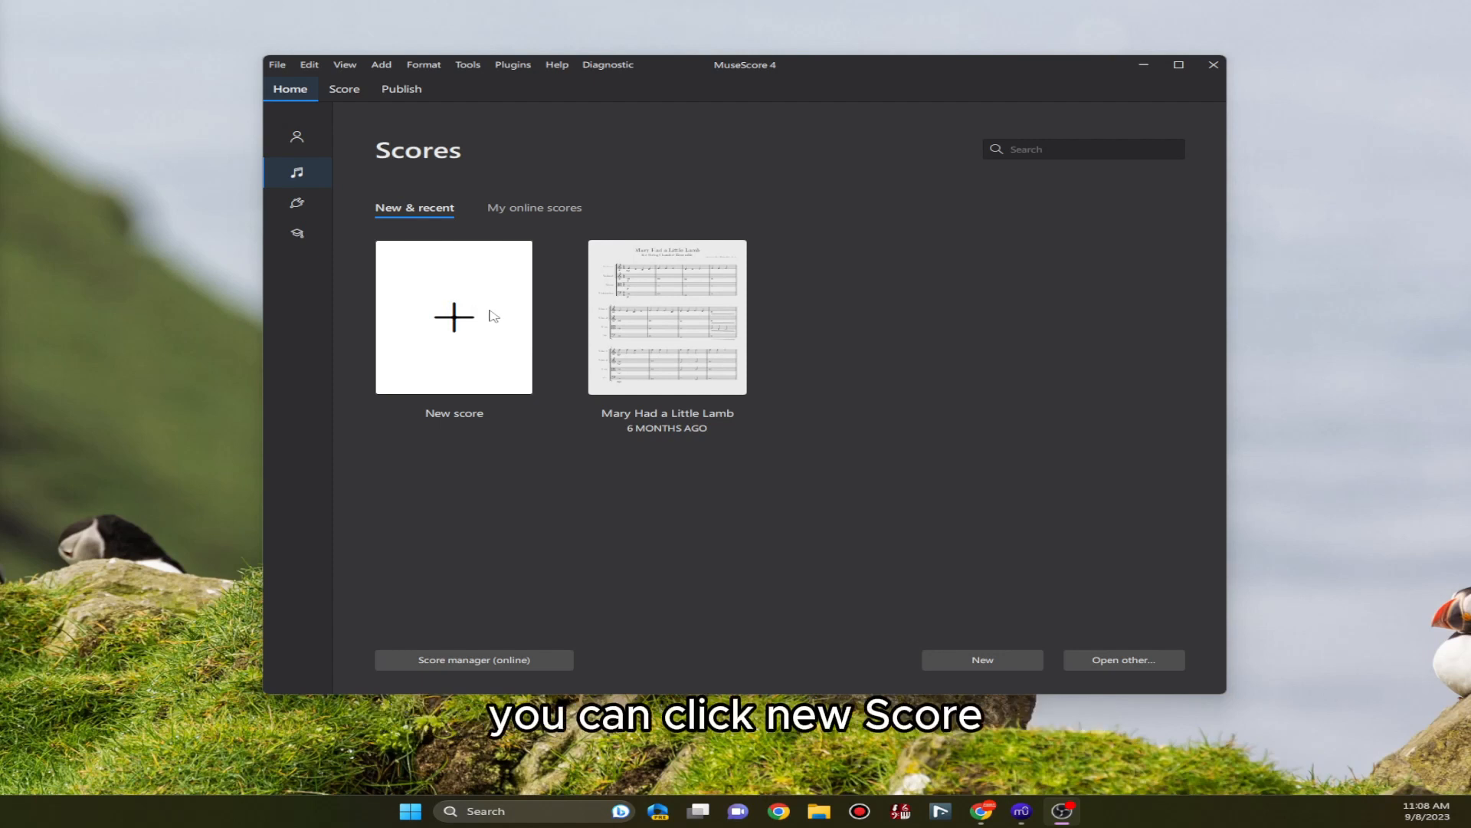
Create a new score from the General category's Grand Staff template and maximize the program window.
left_click(494, 316)
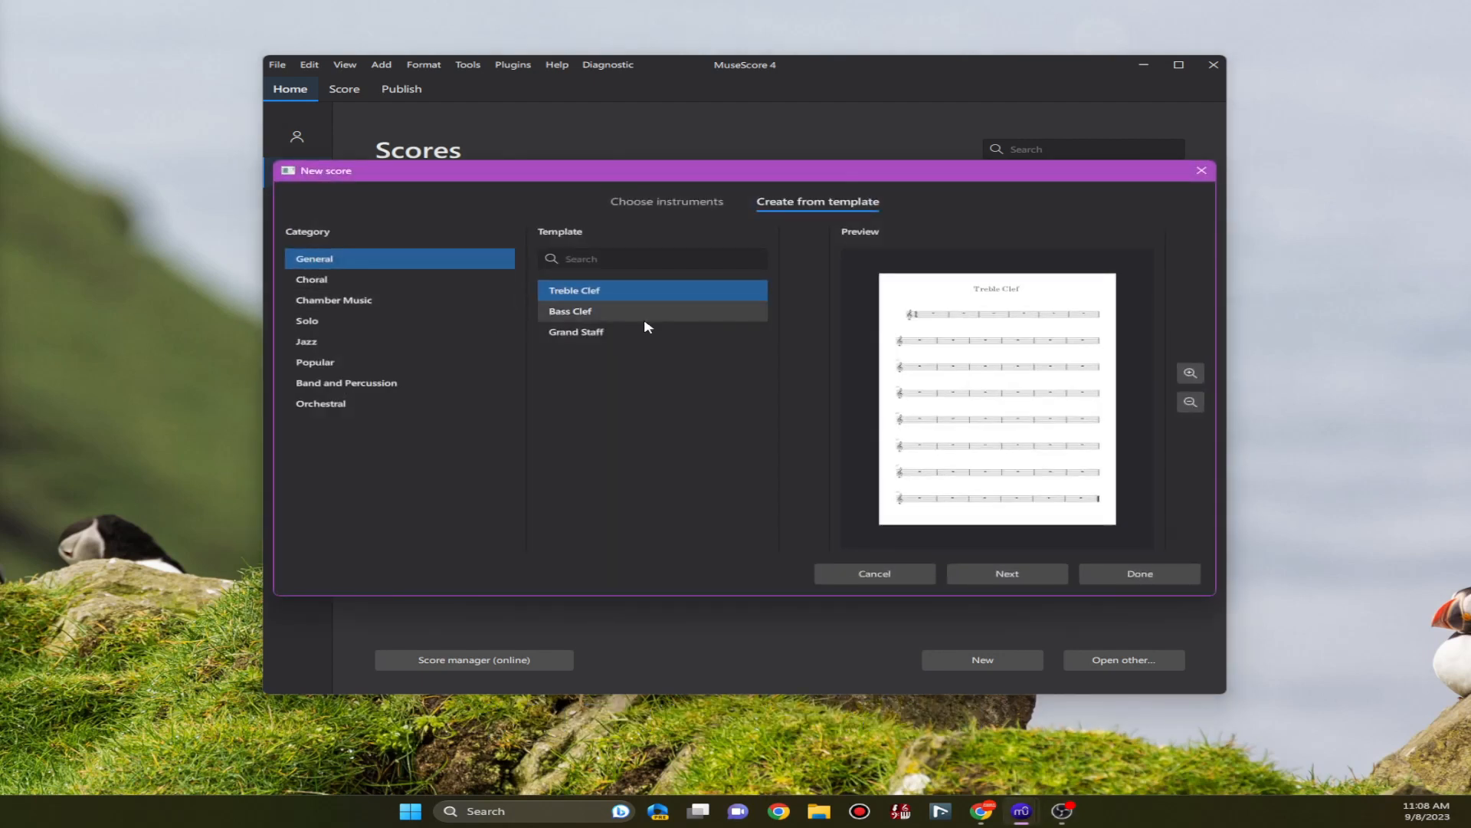
left_click(621, 335)
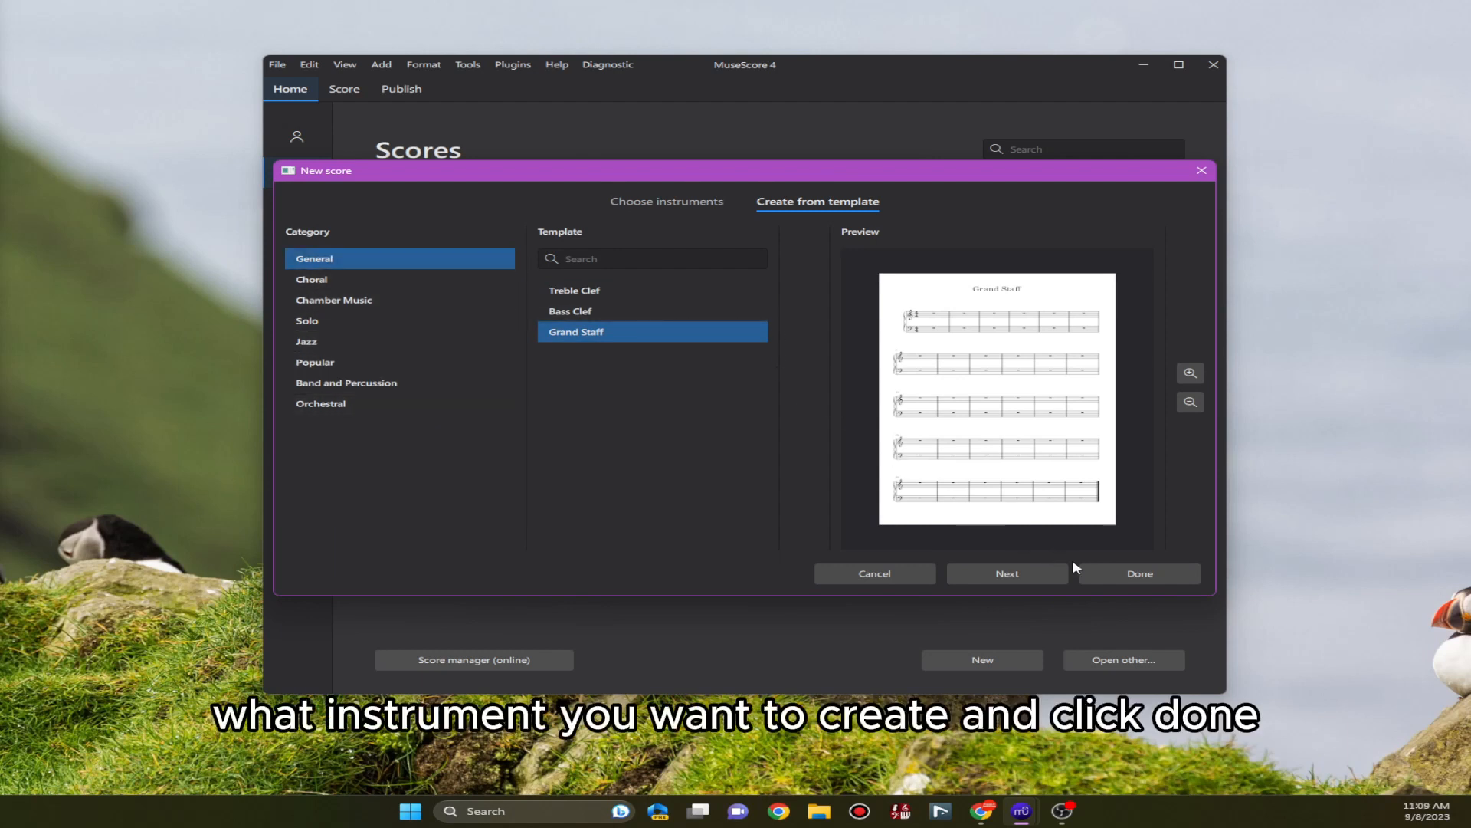
left_click(1126, 573)
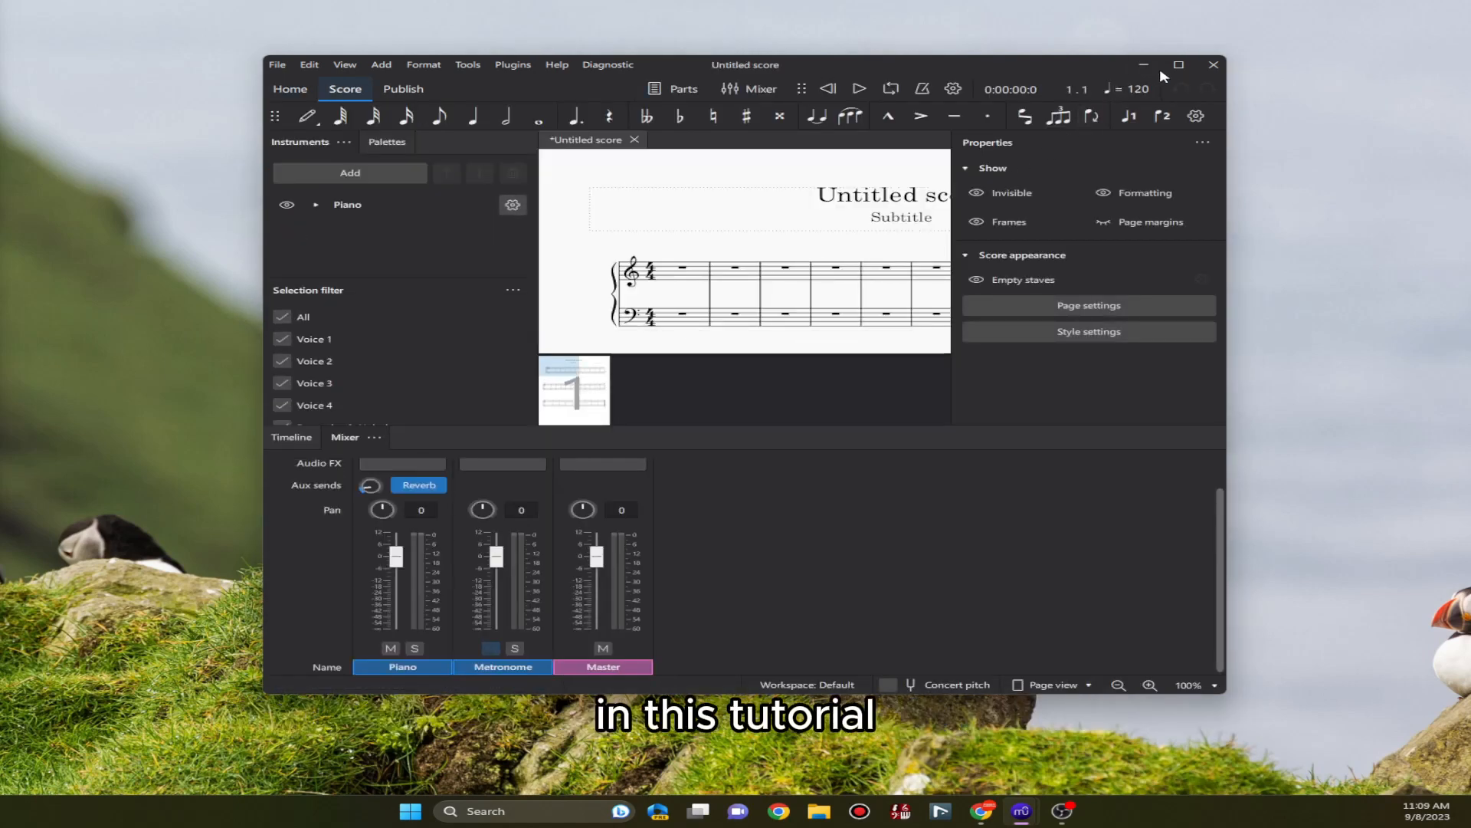
left_click(1178, 64)
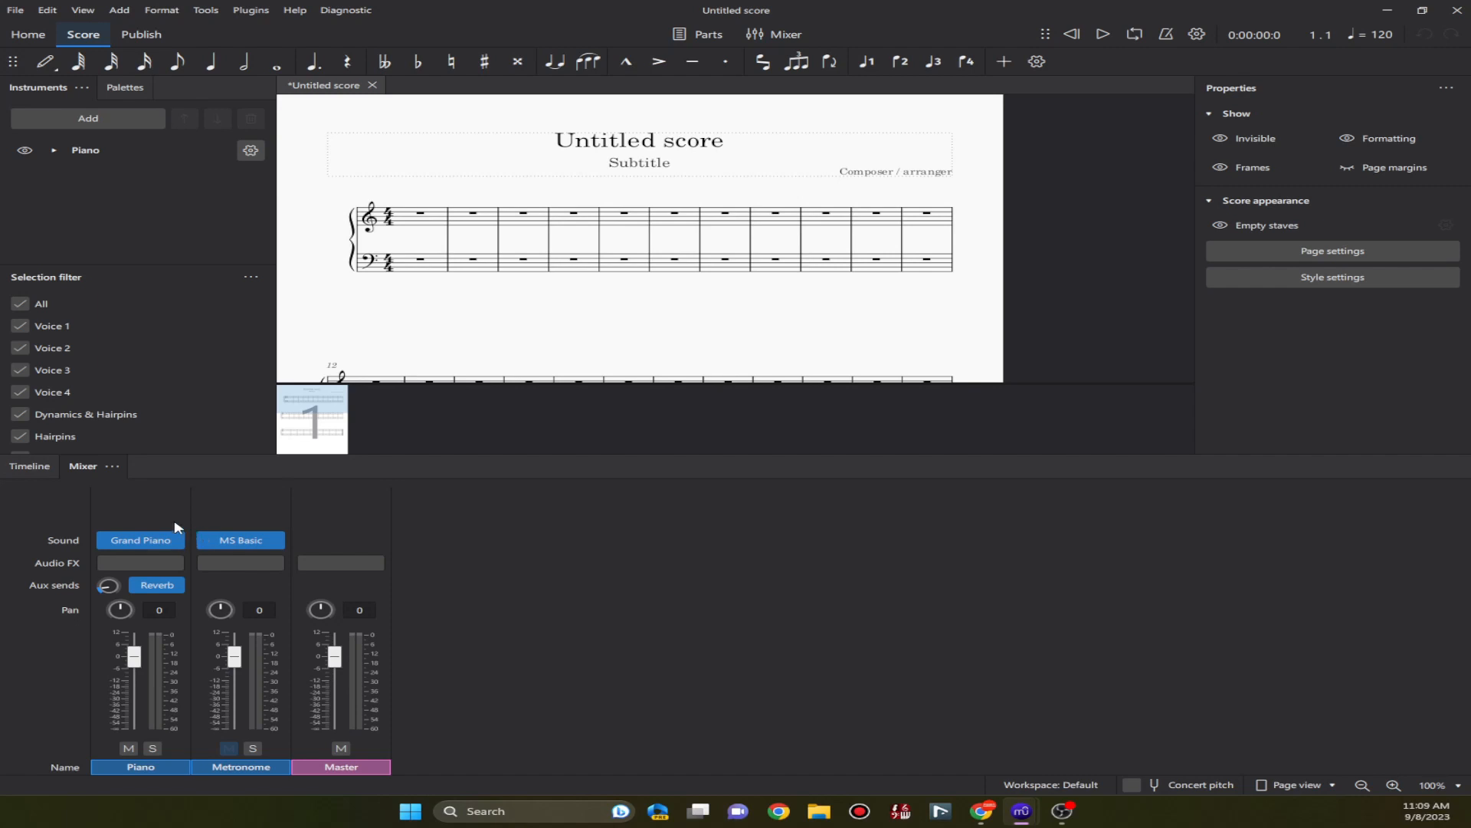
Set the Piano channel's sound in the mixer to the East West VST3 instrument Play.
left_click(34, 467)
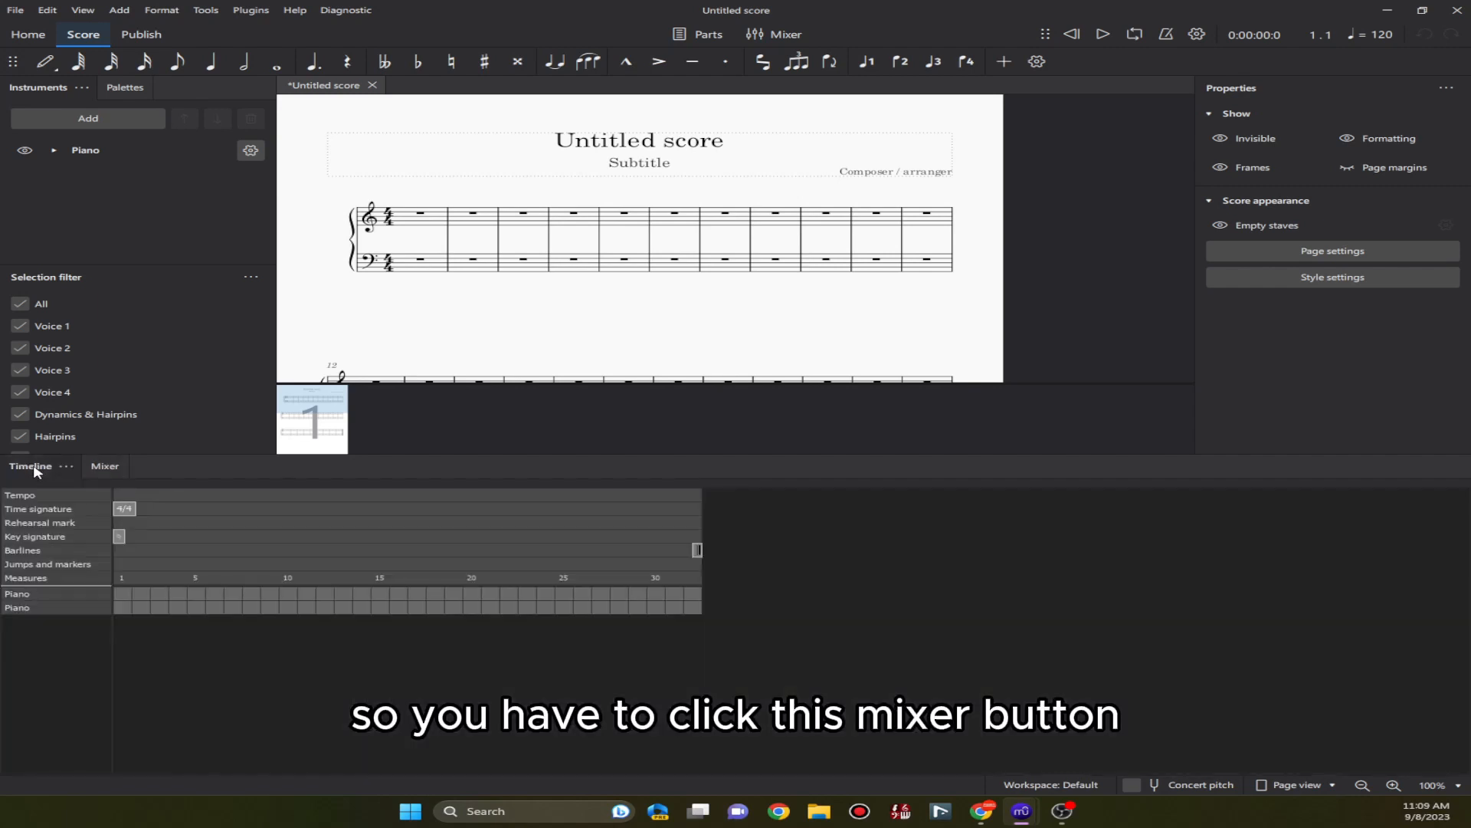
left_click(108, 469)
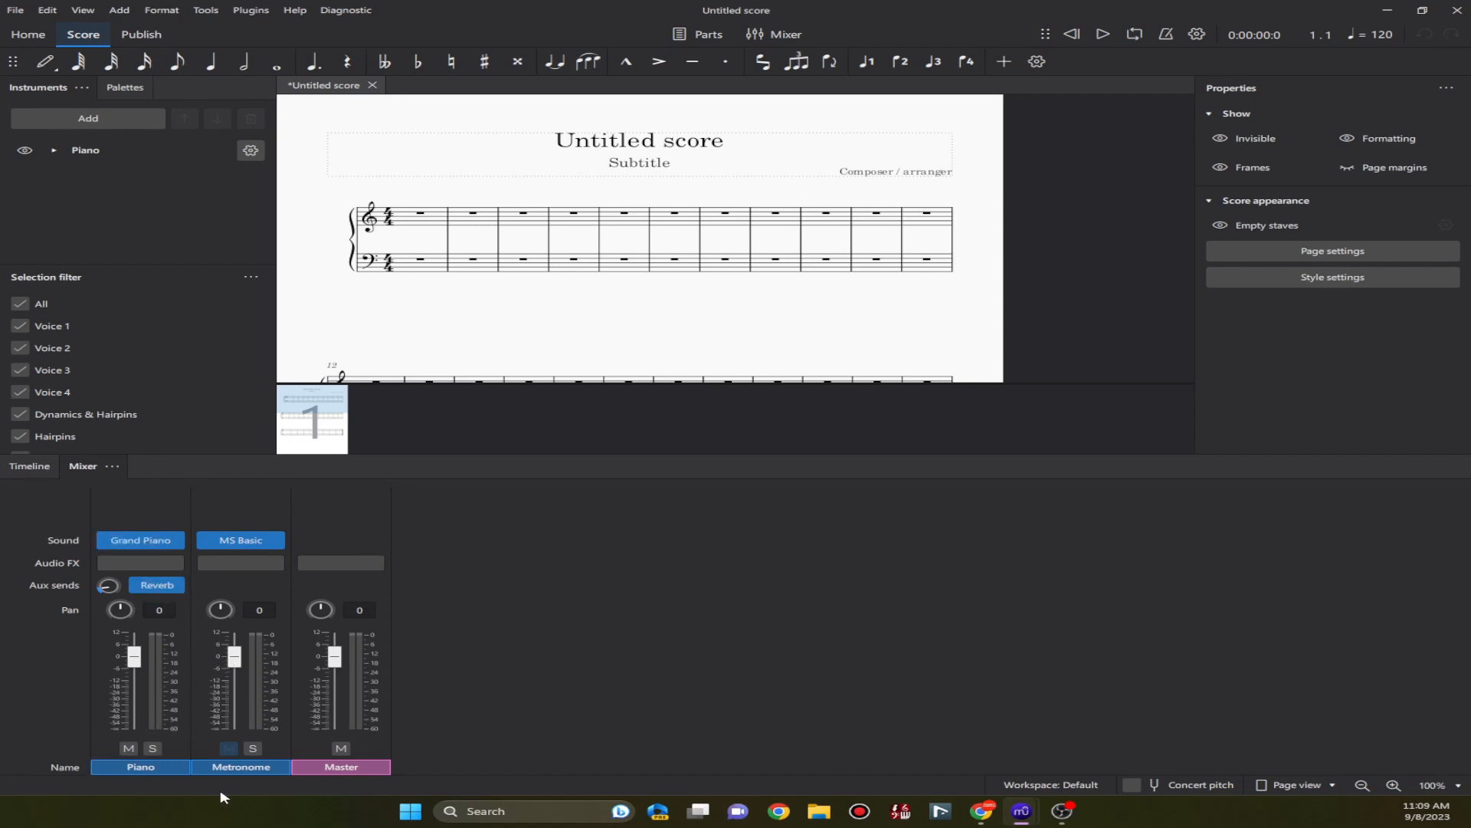
left_click(174, 541)
mouse_move(204, 589)
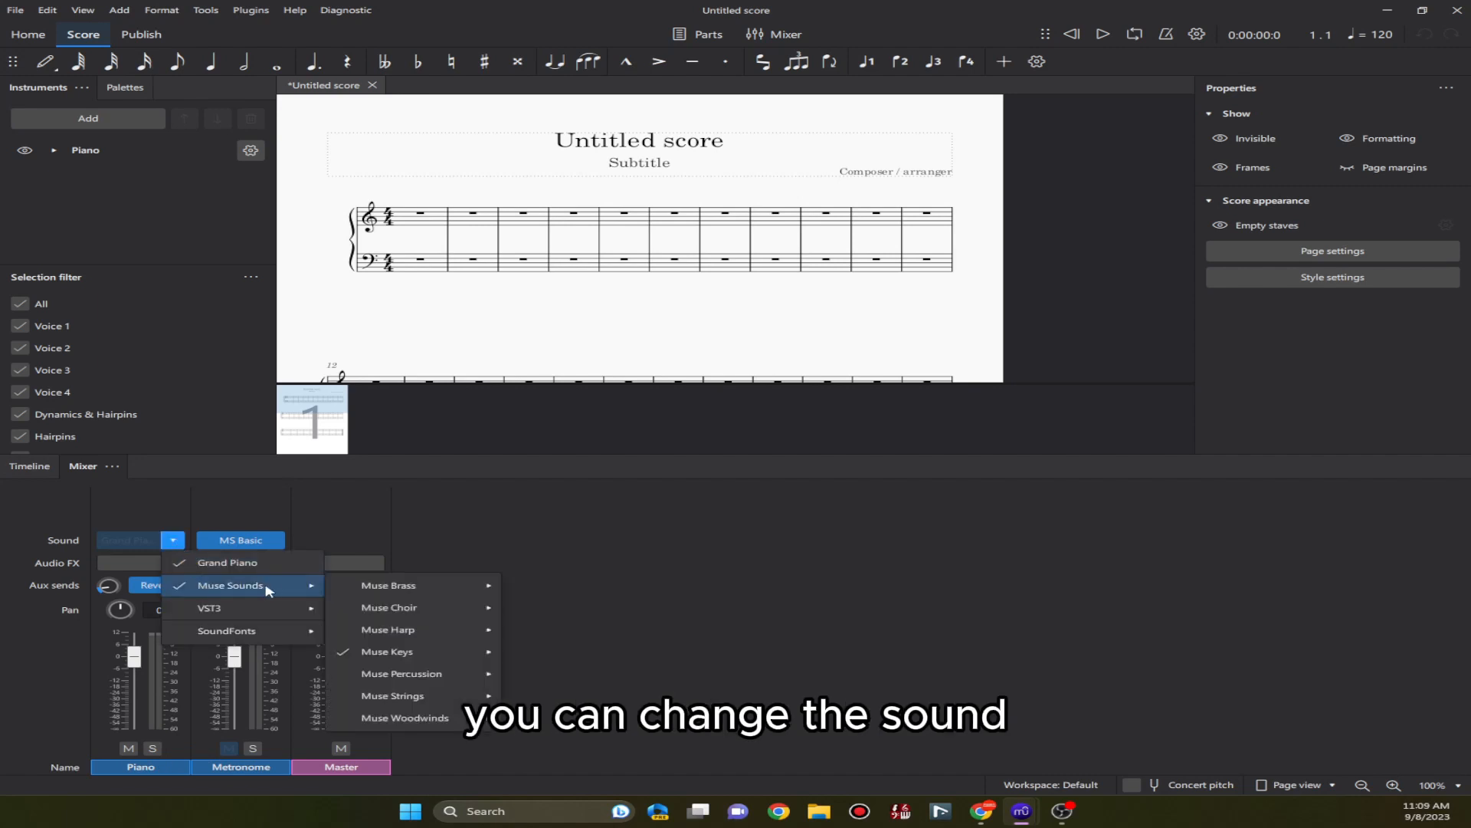
mouse_move(357, 584)
mouse_move(379, 655)
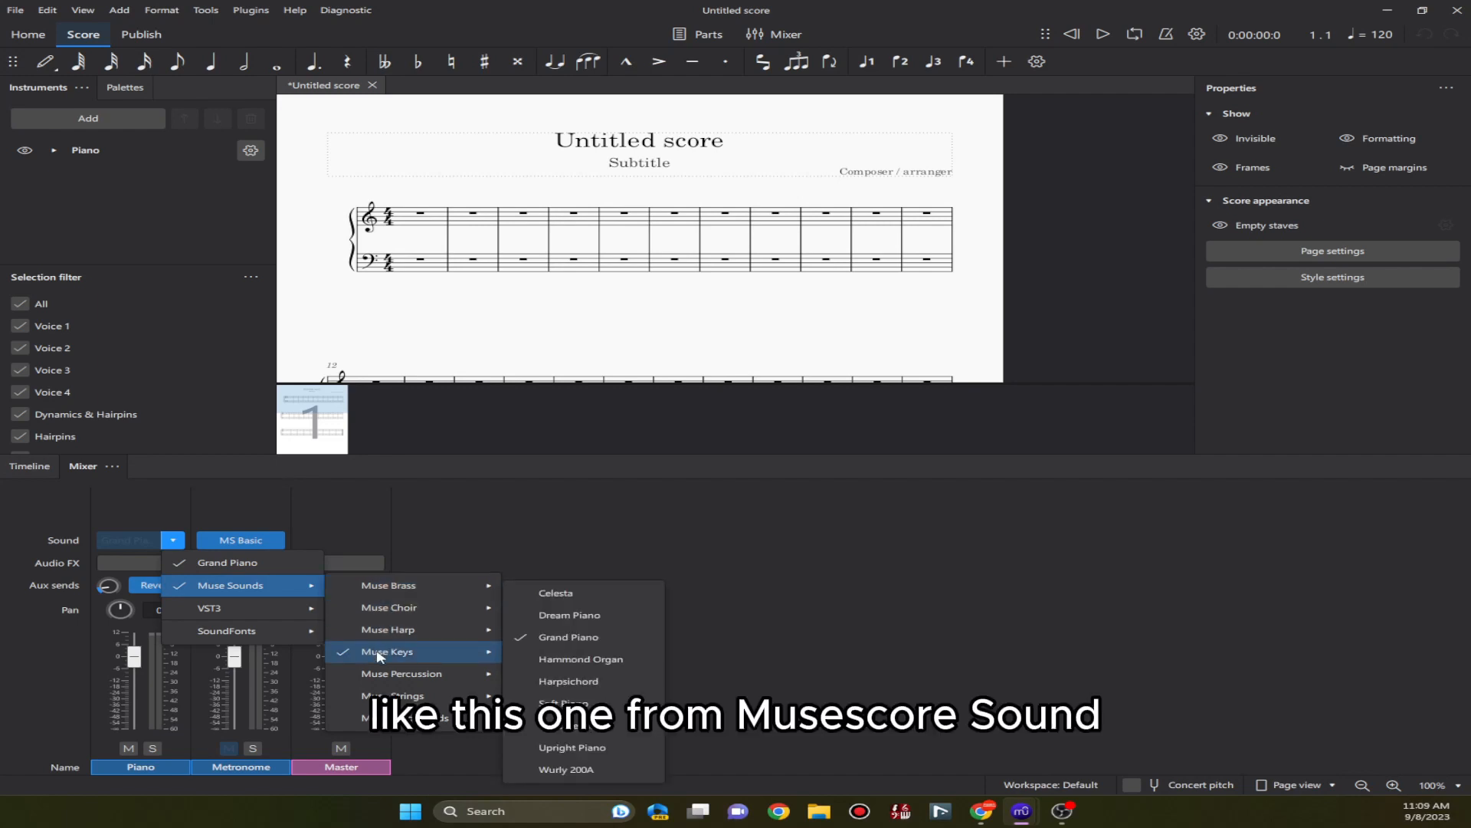
mouse_move(295, 608)
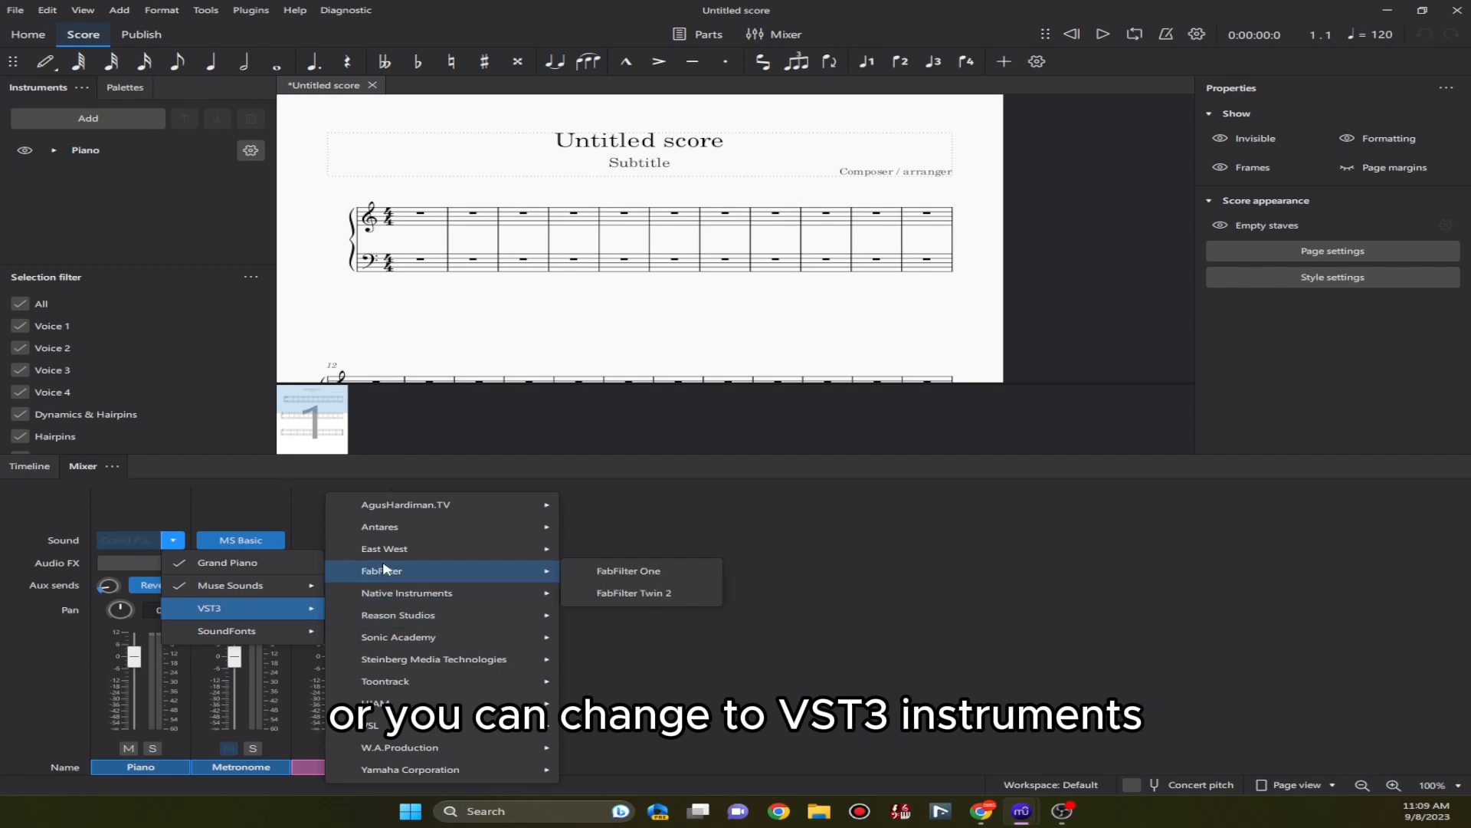
mouse_move(391, 559)
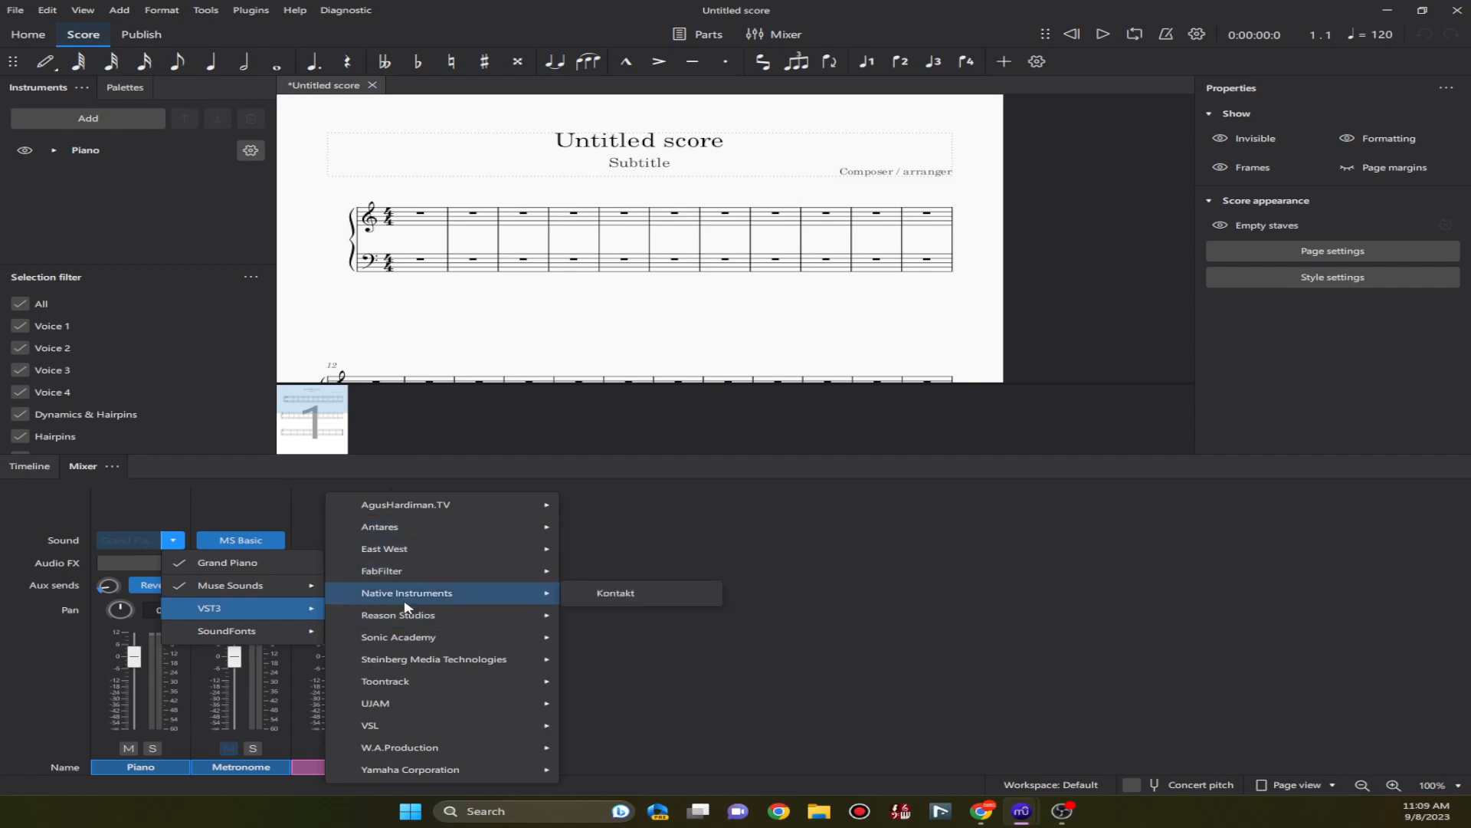
mouse_move(411, 689)
mouse_move(422, 726)
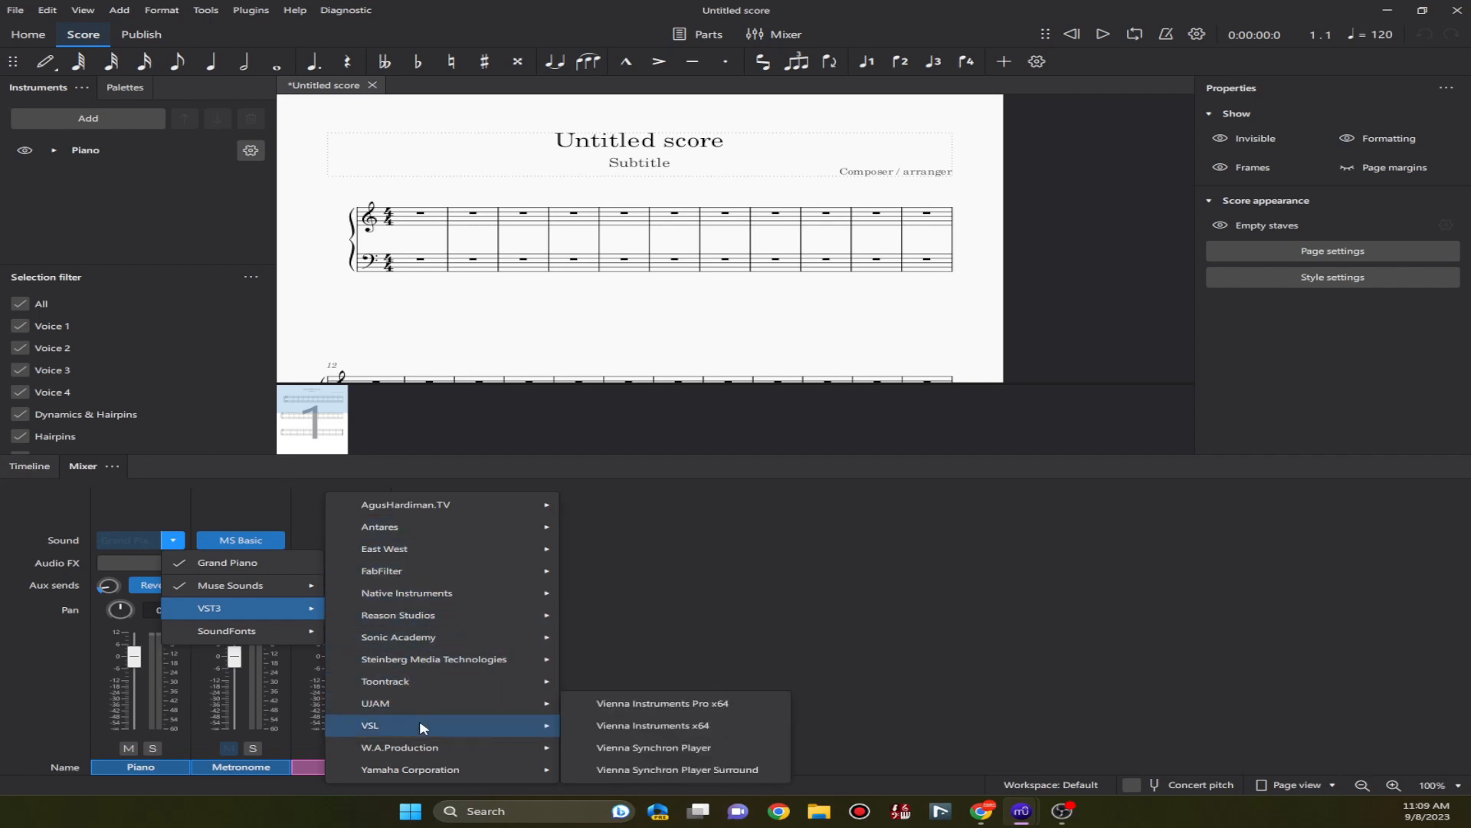
mouse_move(512, 750)
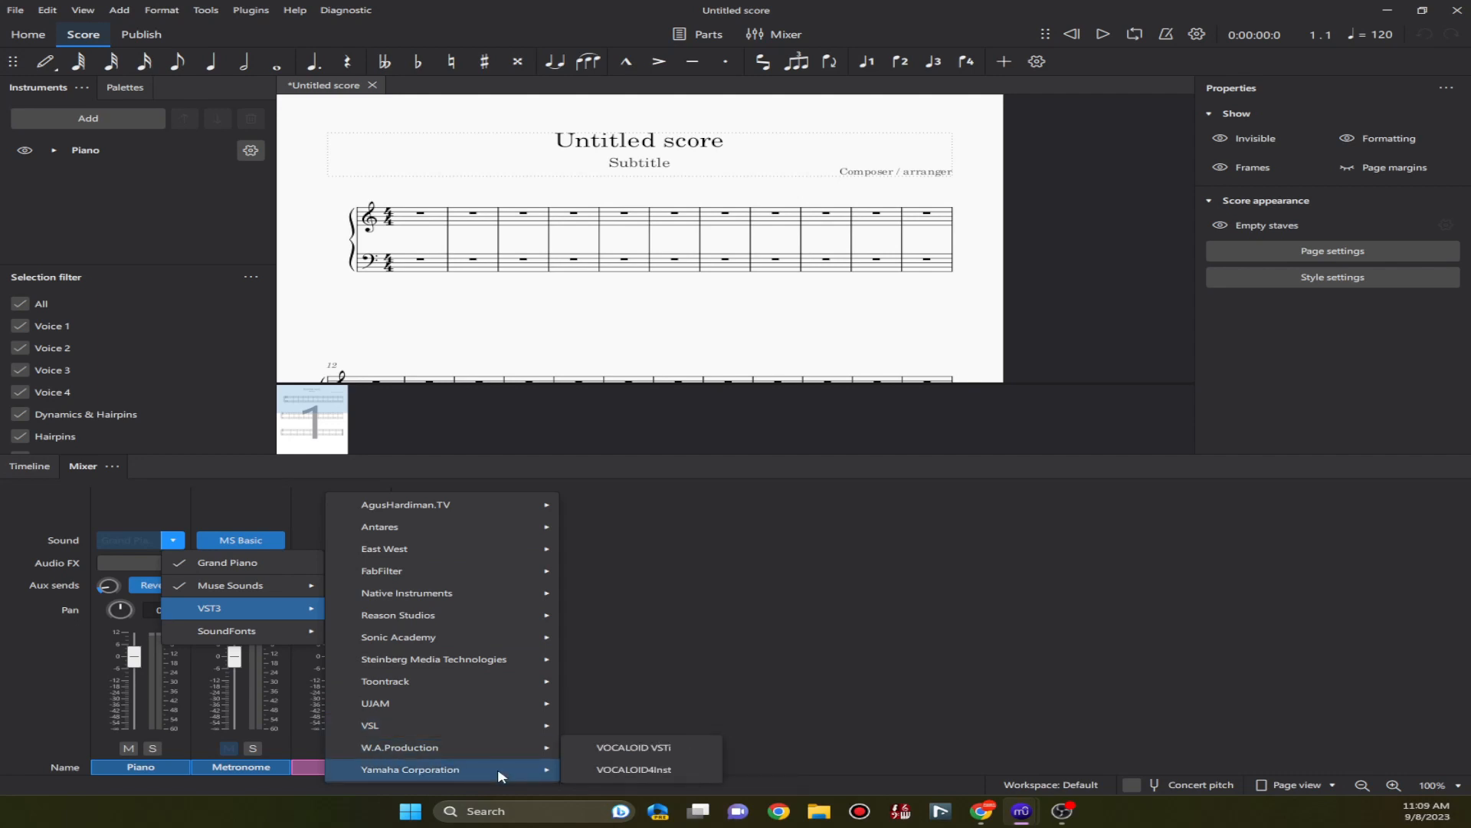
mouse_move(495, 690)
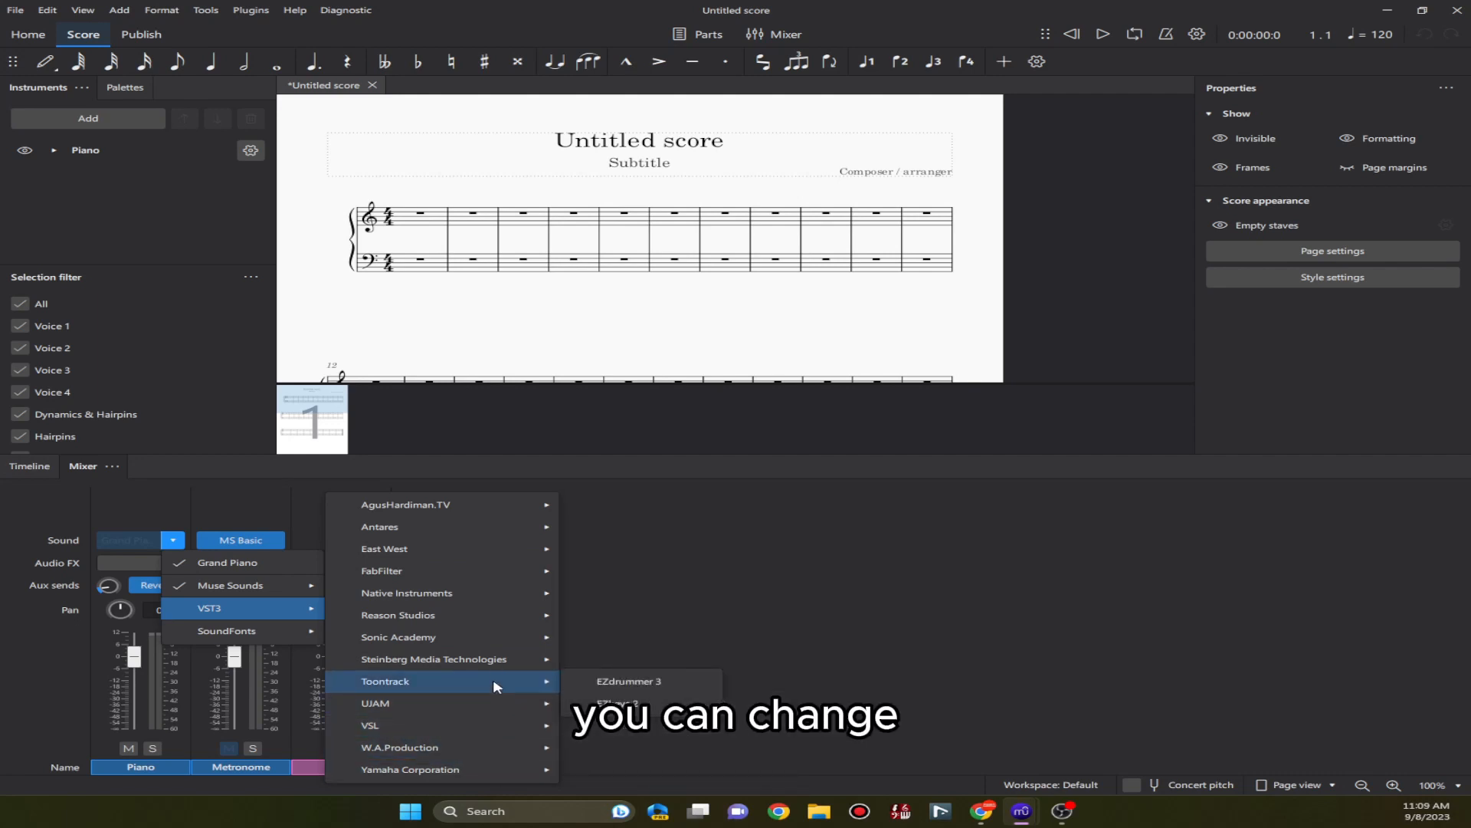
mouse_move(493, 663)
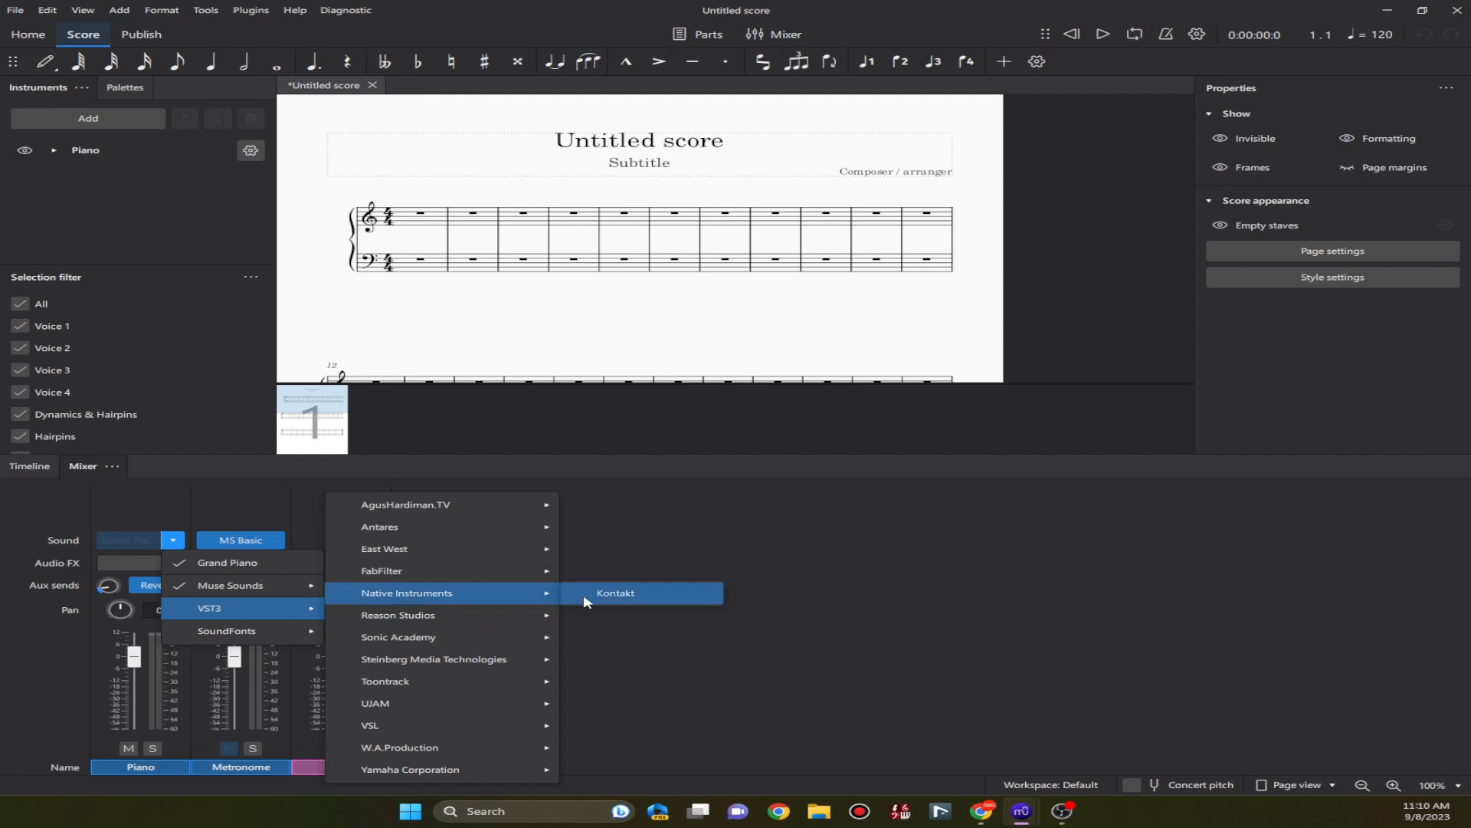
mouse_move(517, 579)
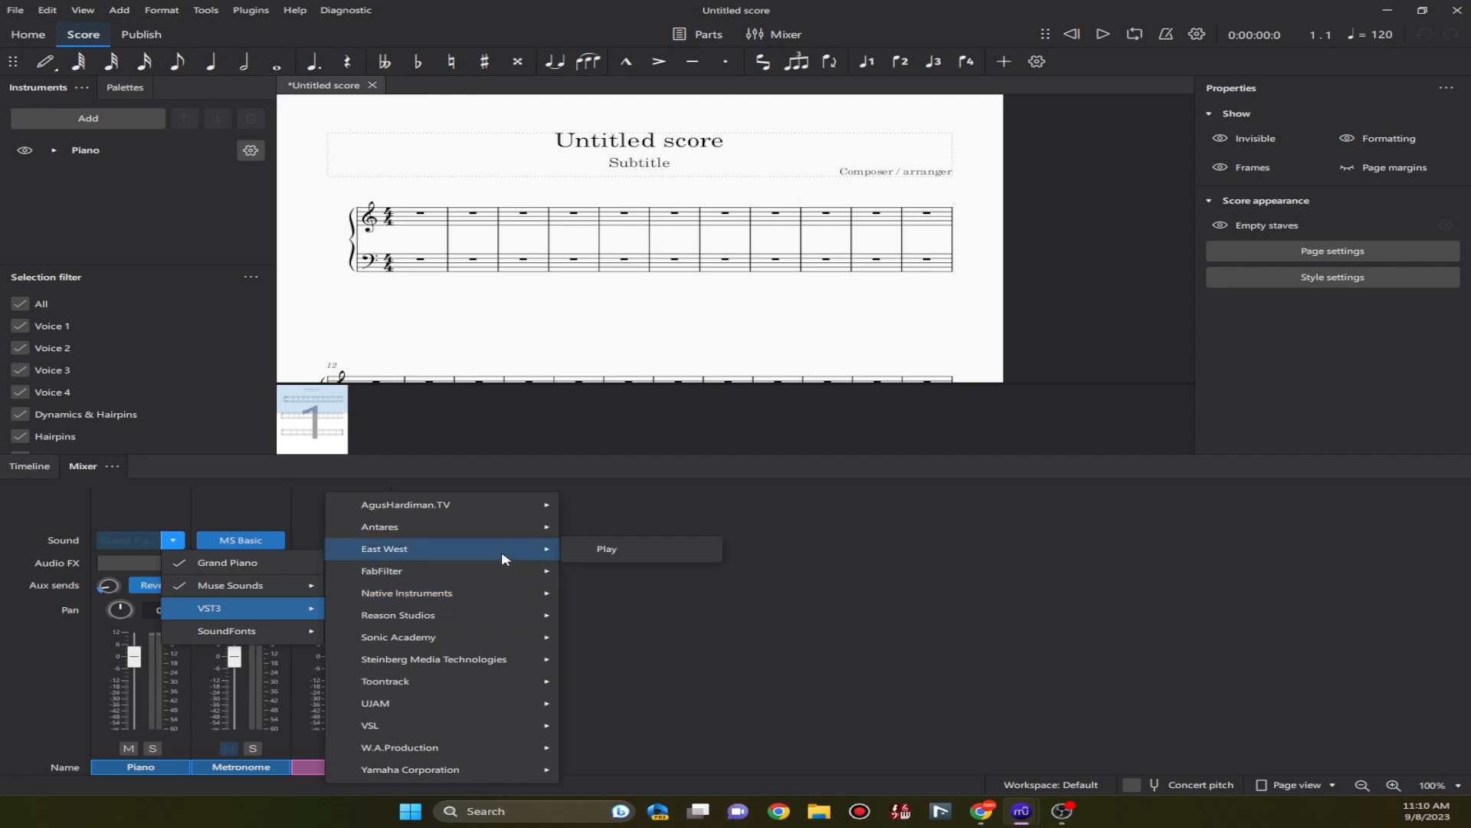
left_click(605, 549)
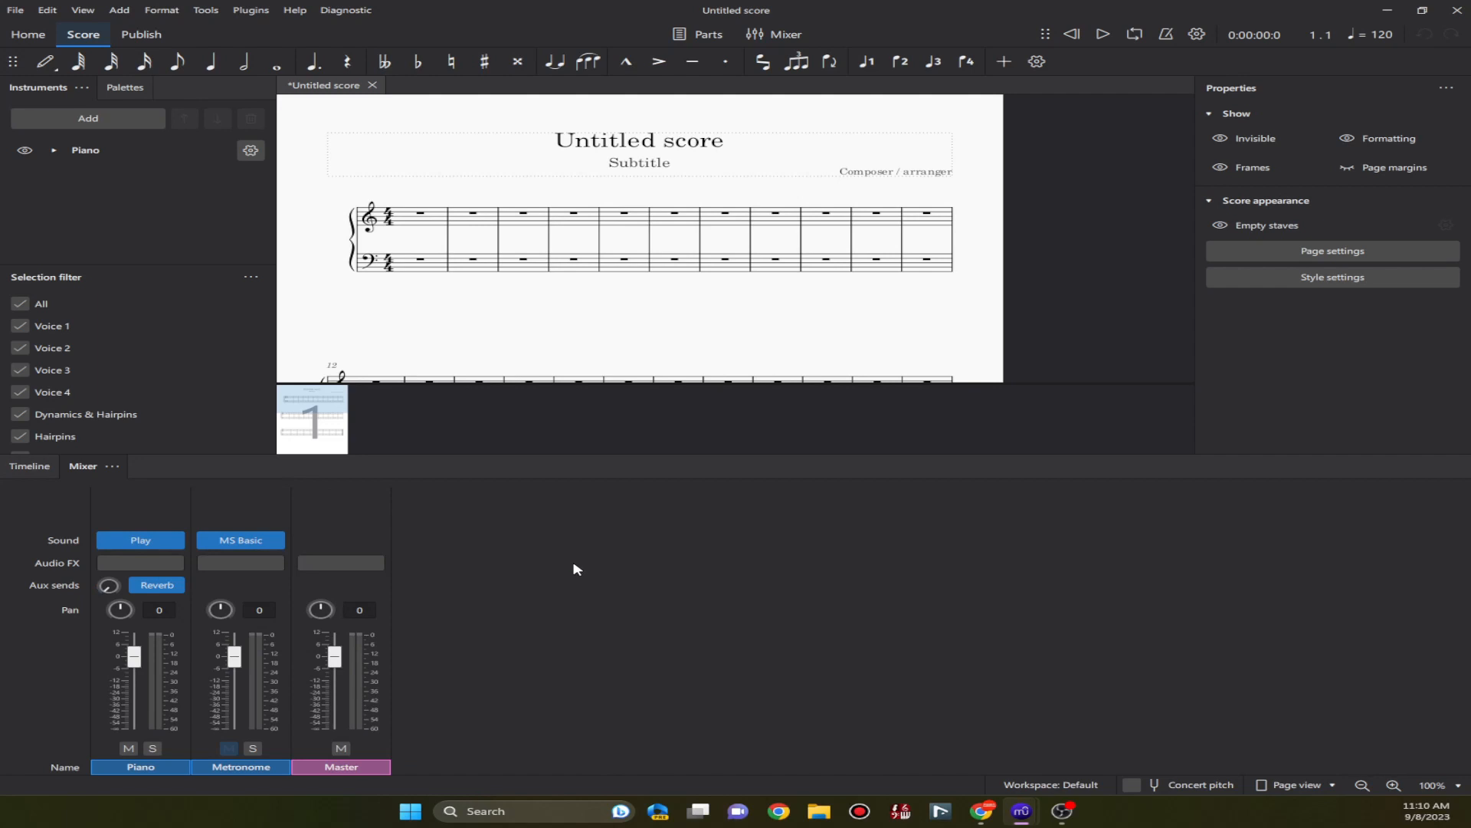
Open the Piano channel's Play instrument and load Steinway B from EW Symphonic Orchestra Gold Complete, Gold Perc, Wood.
left_click(146, 542)
left_click(163, 536)
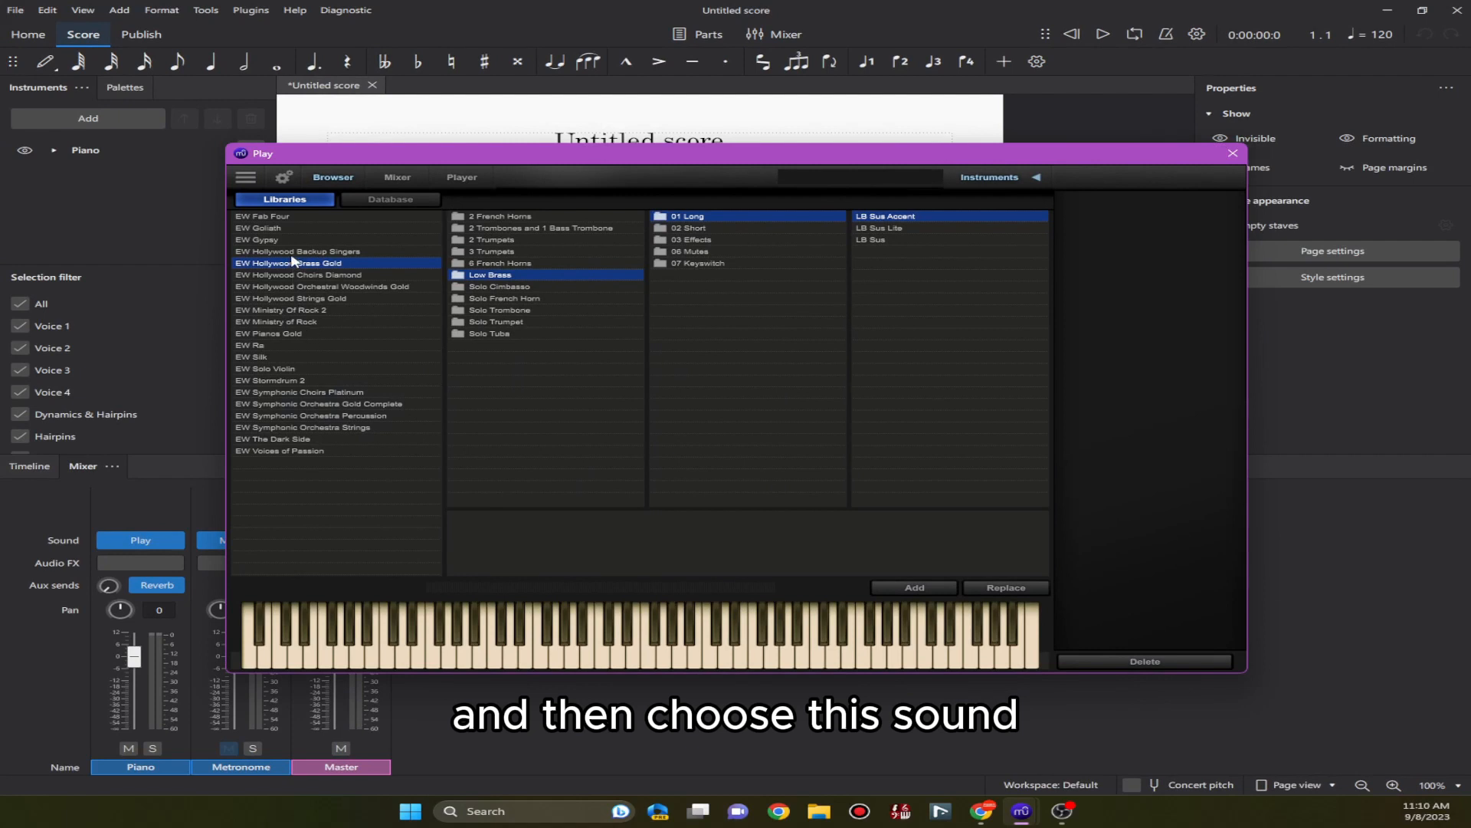
left_click(344, 404)
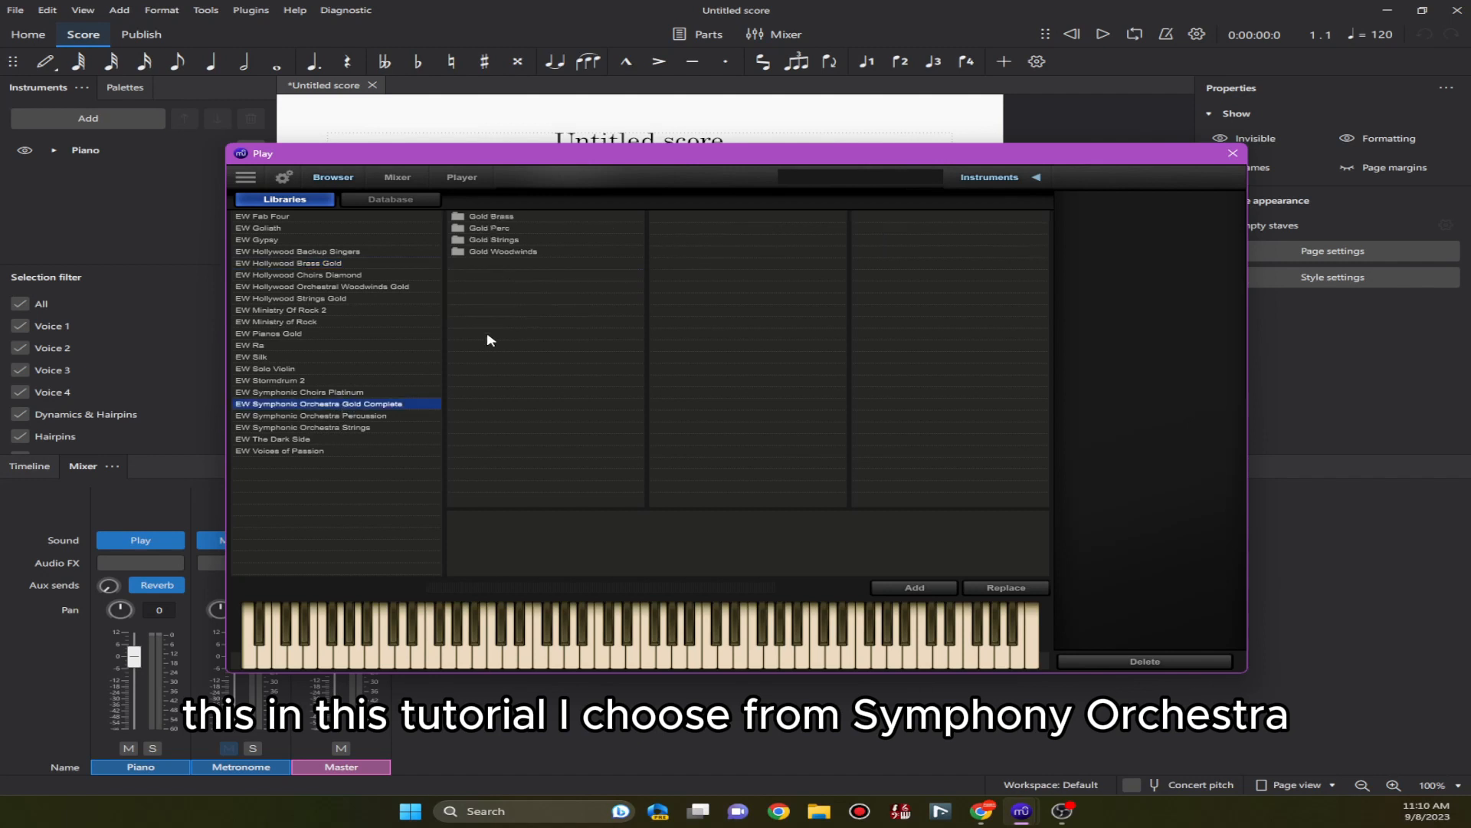
left_click(496, 228)
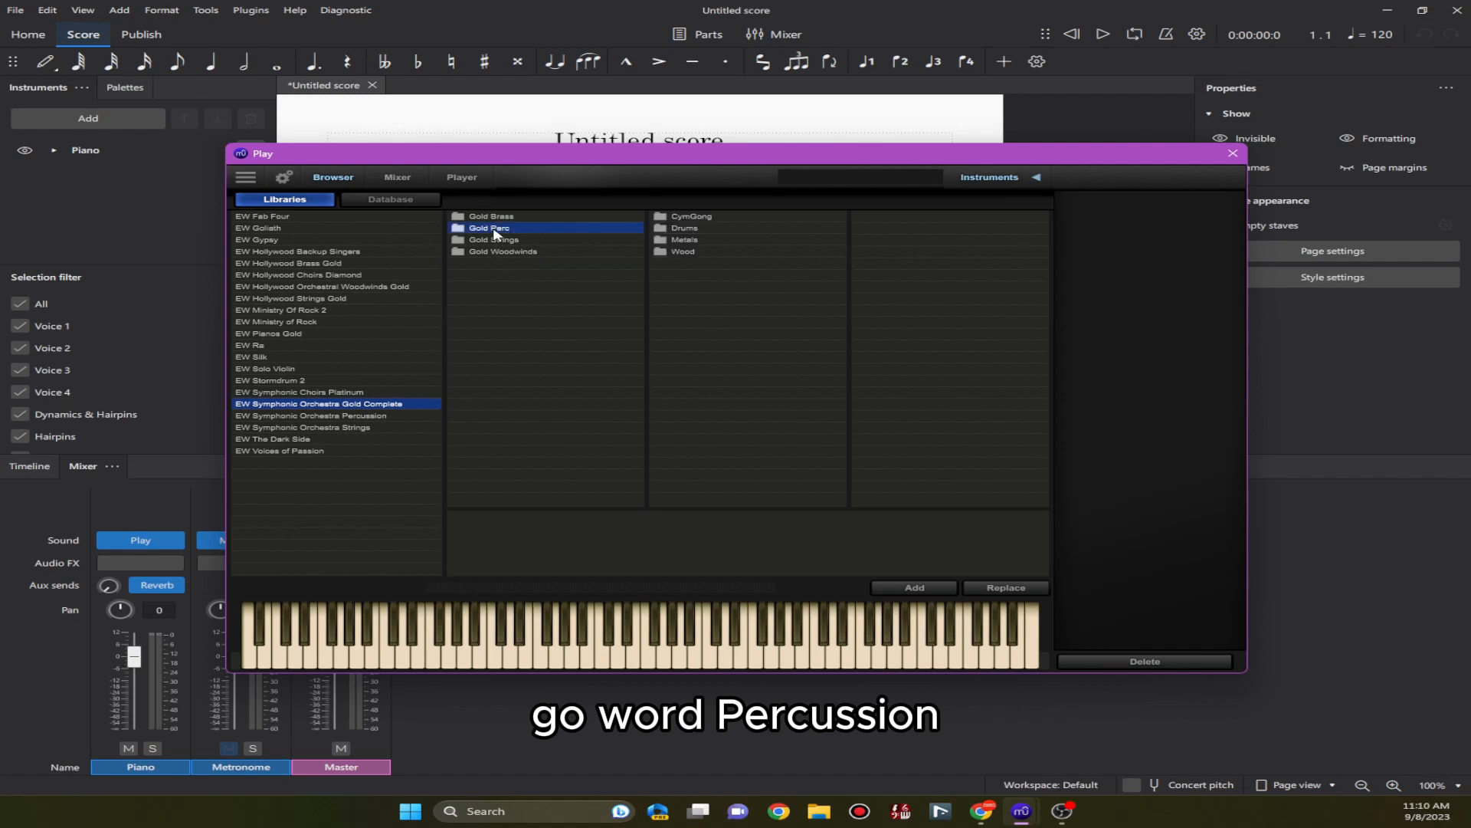
left_click(682, 253)
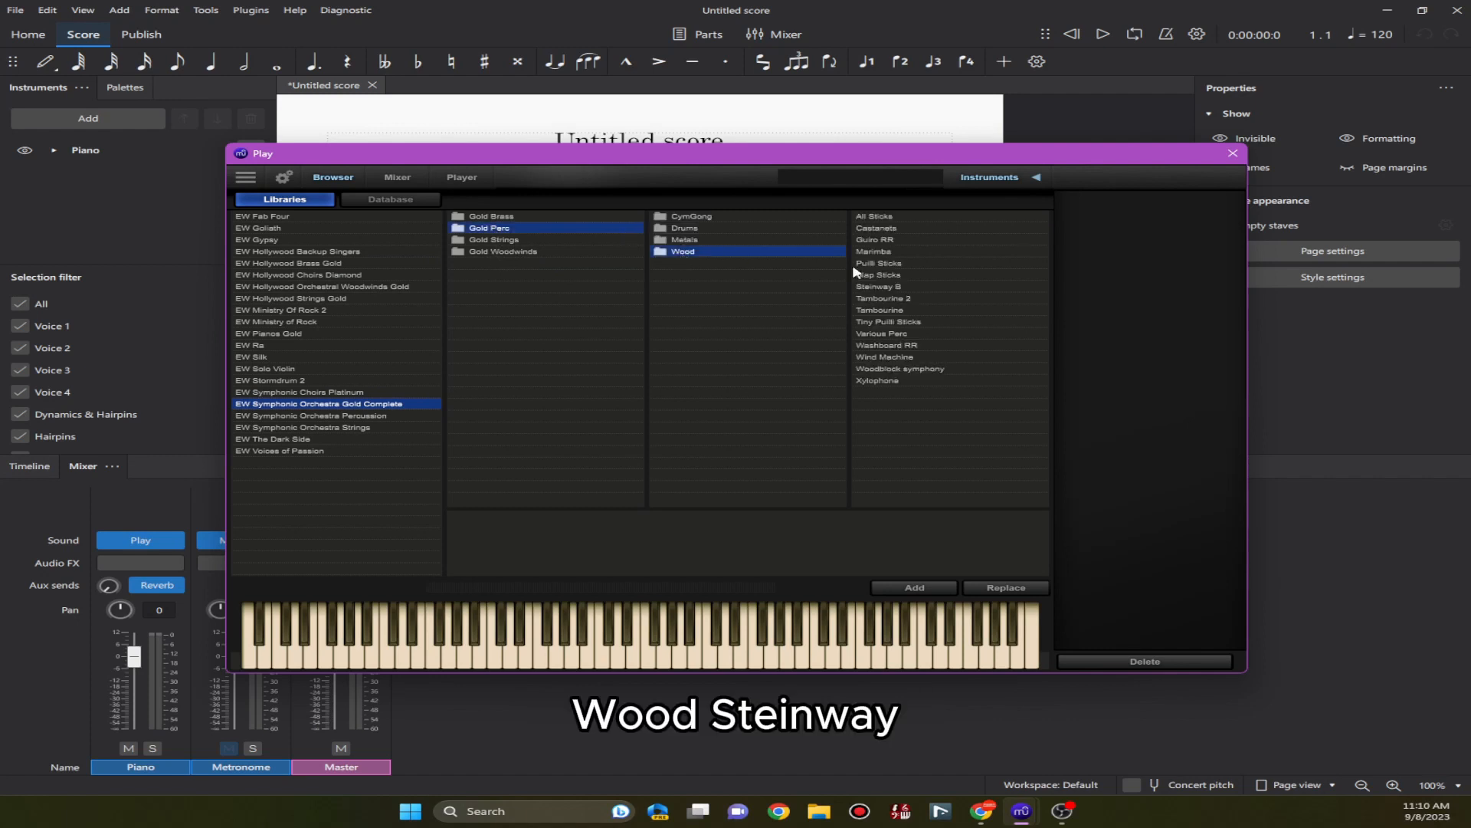
left_click(893, 289)
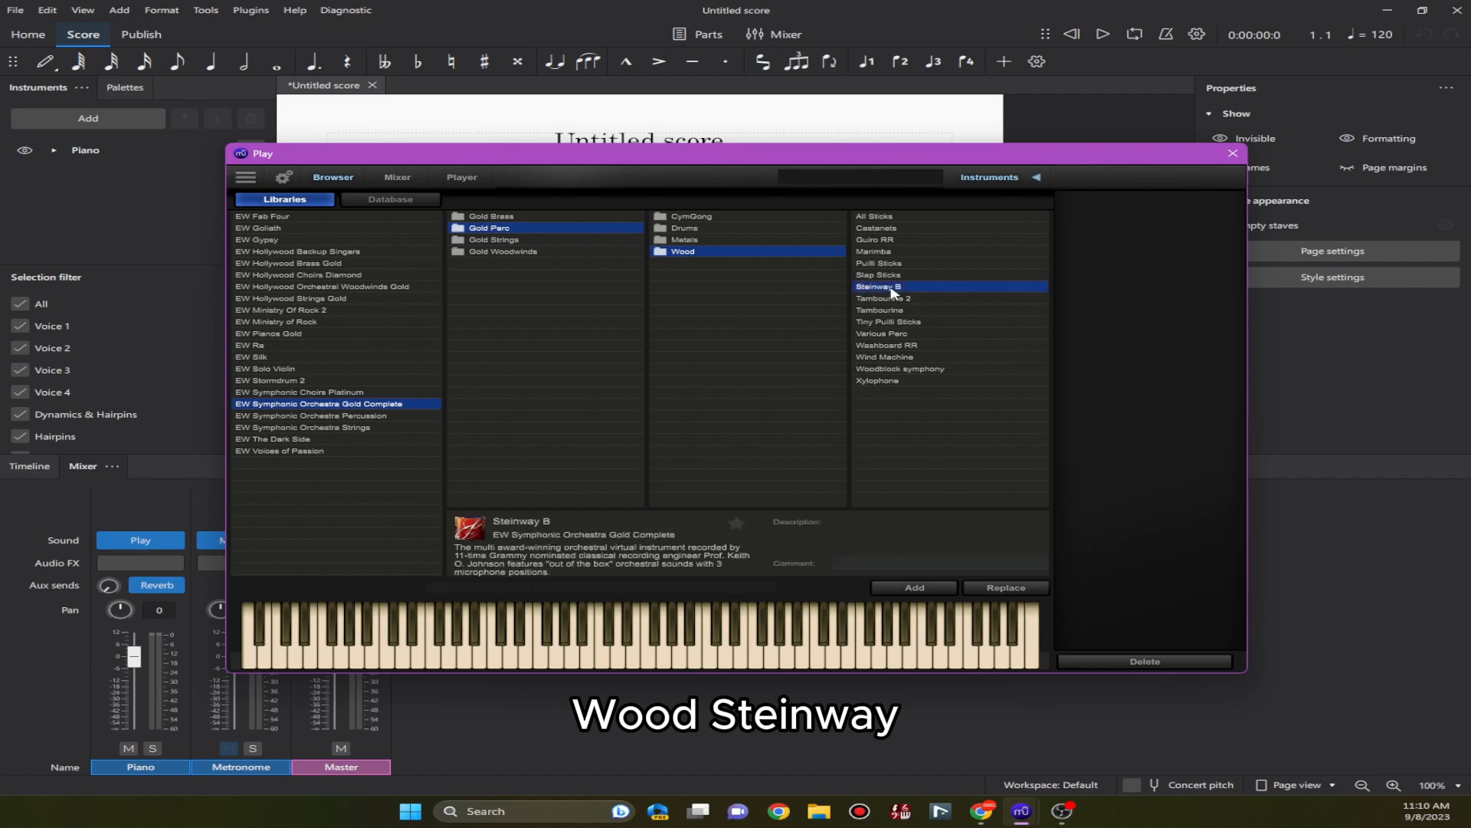
double_click(892, 290)
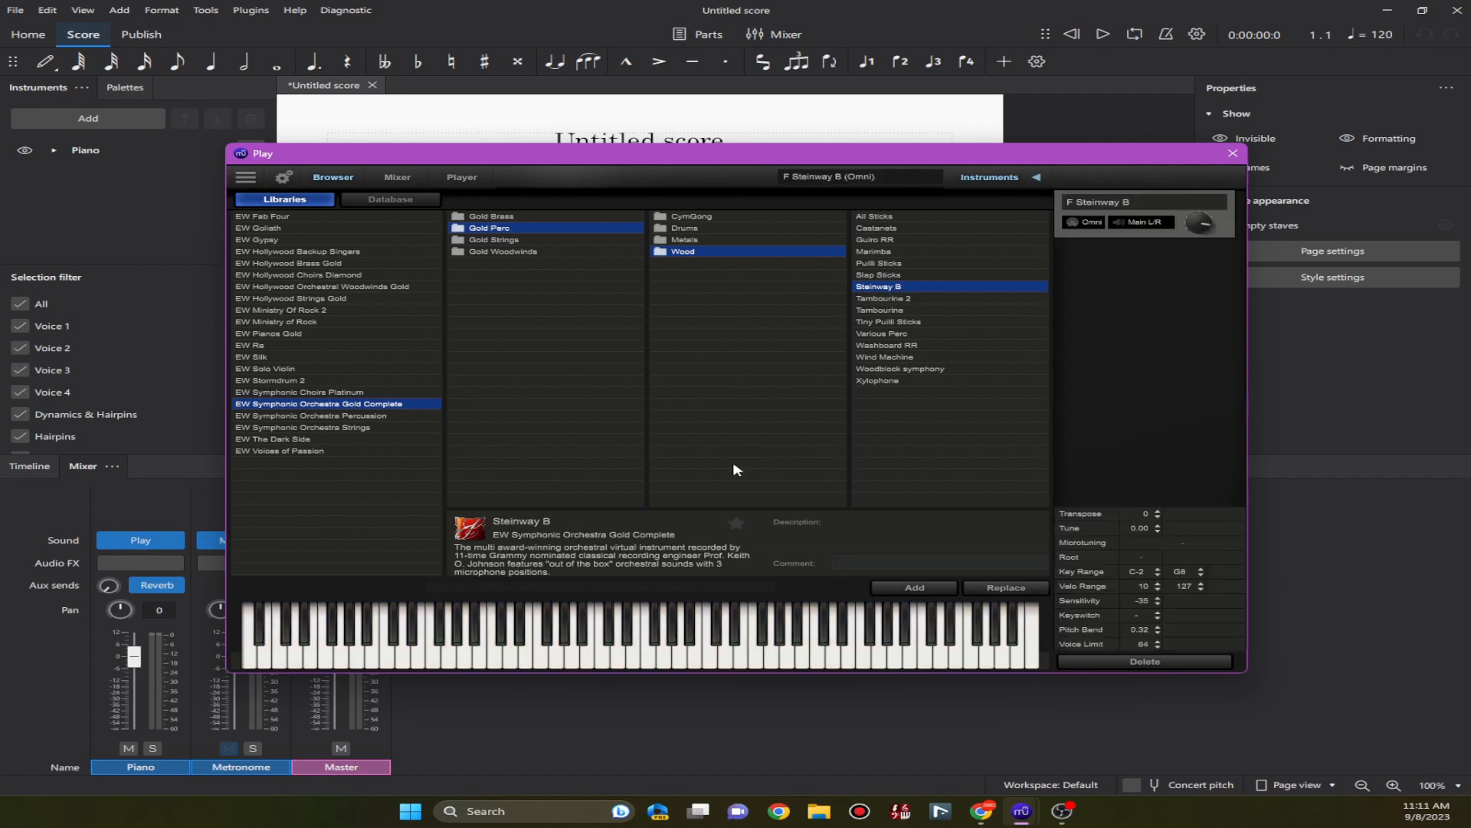
Audition the loaded Steinway B with several notes on the instrument's virtual keyboard, and close the Play window.
left_click(630, 657)
left_click(701, 657)
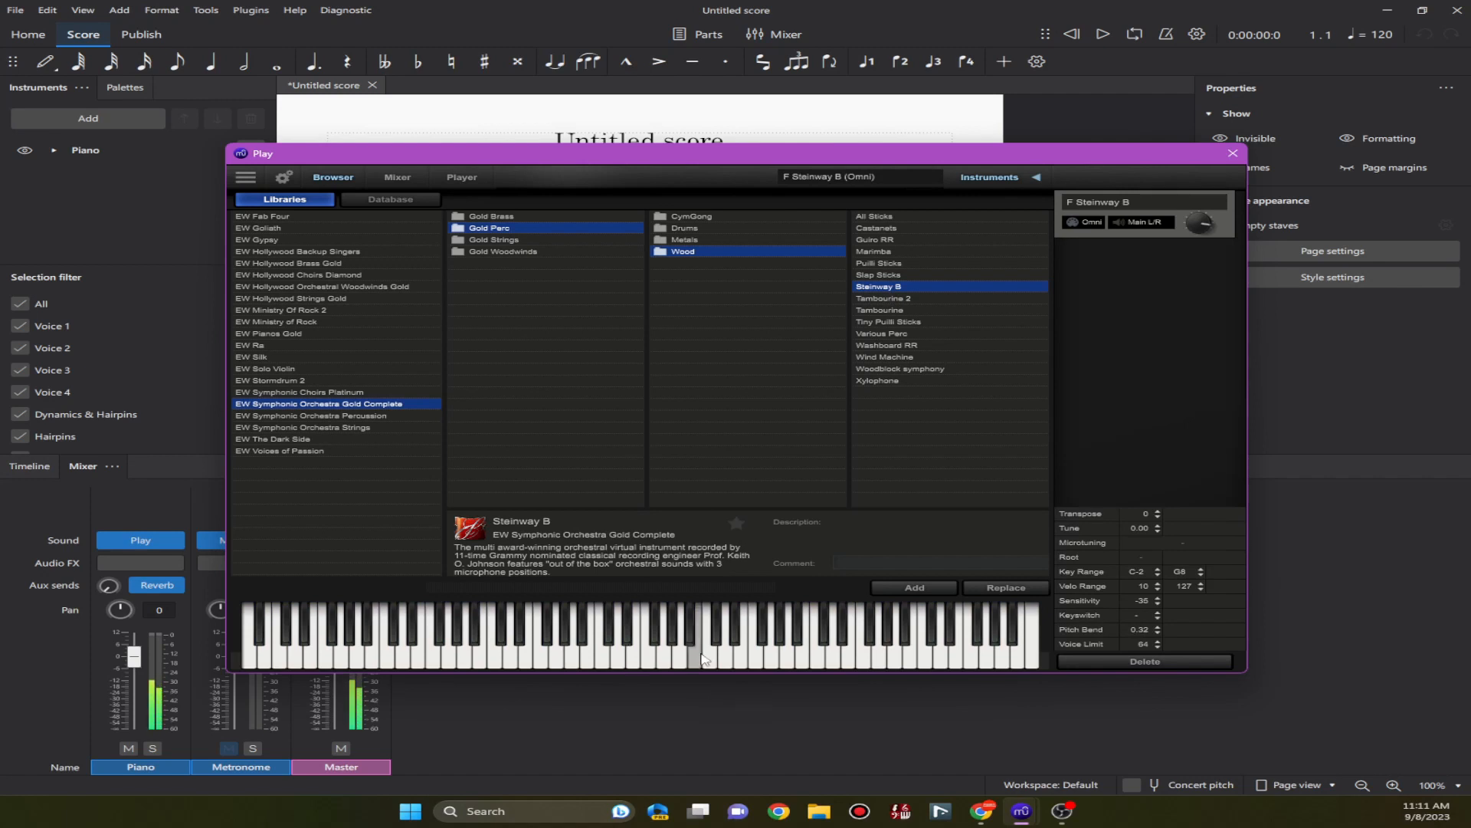
left_click(701, 657)
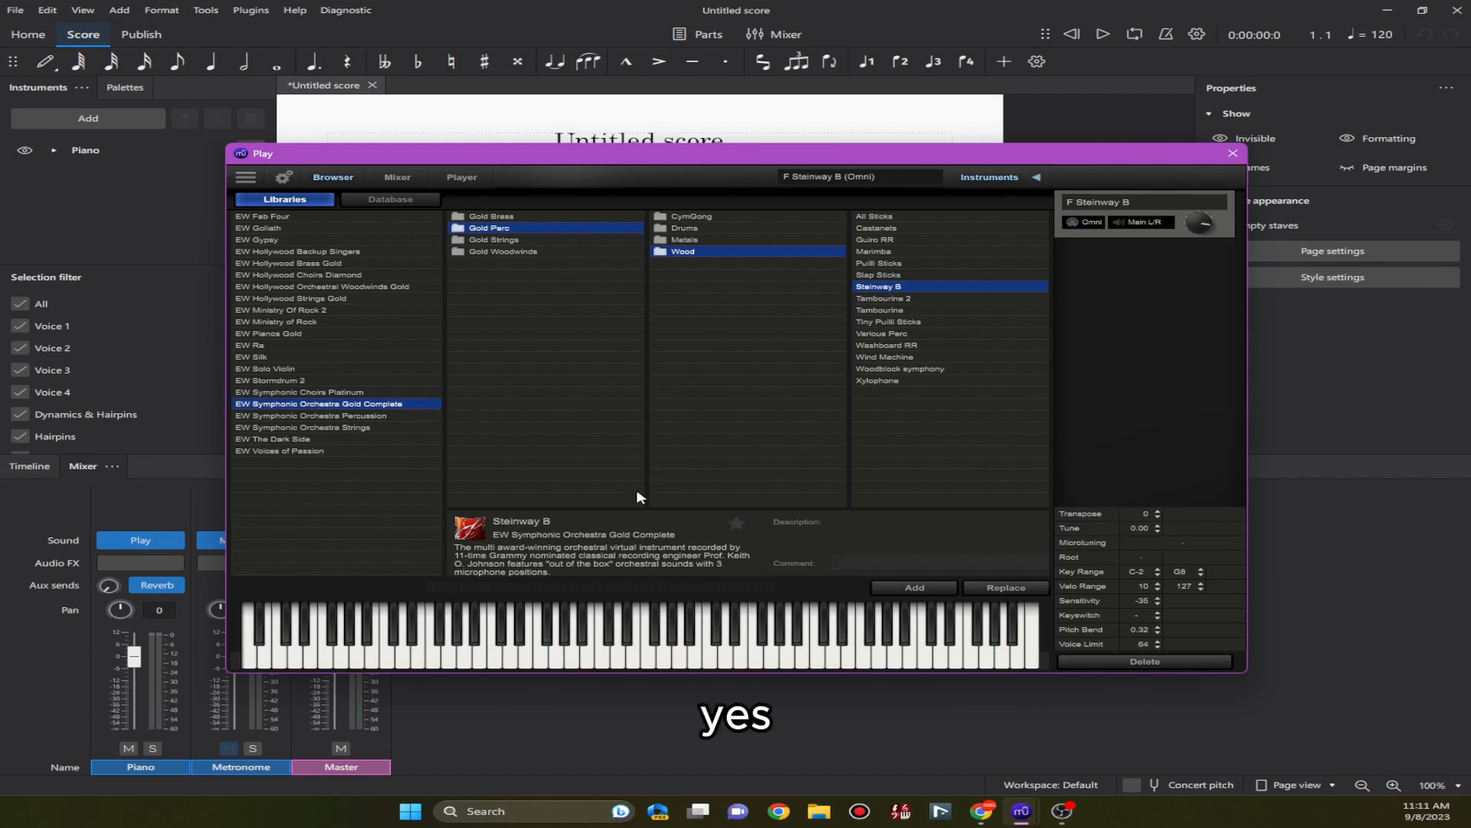
key("alt+Tab")
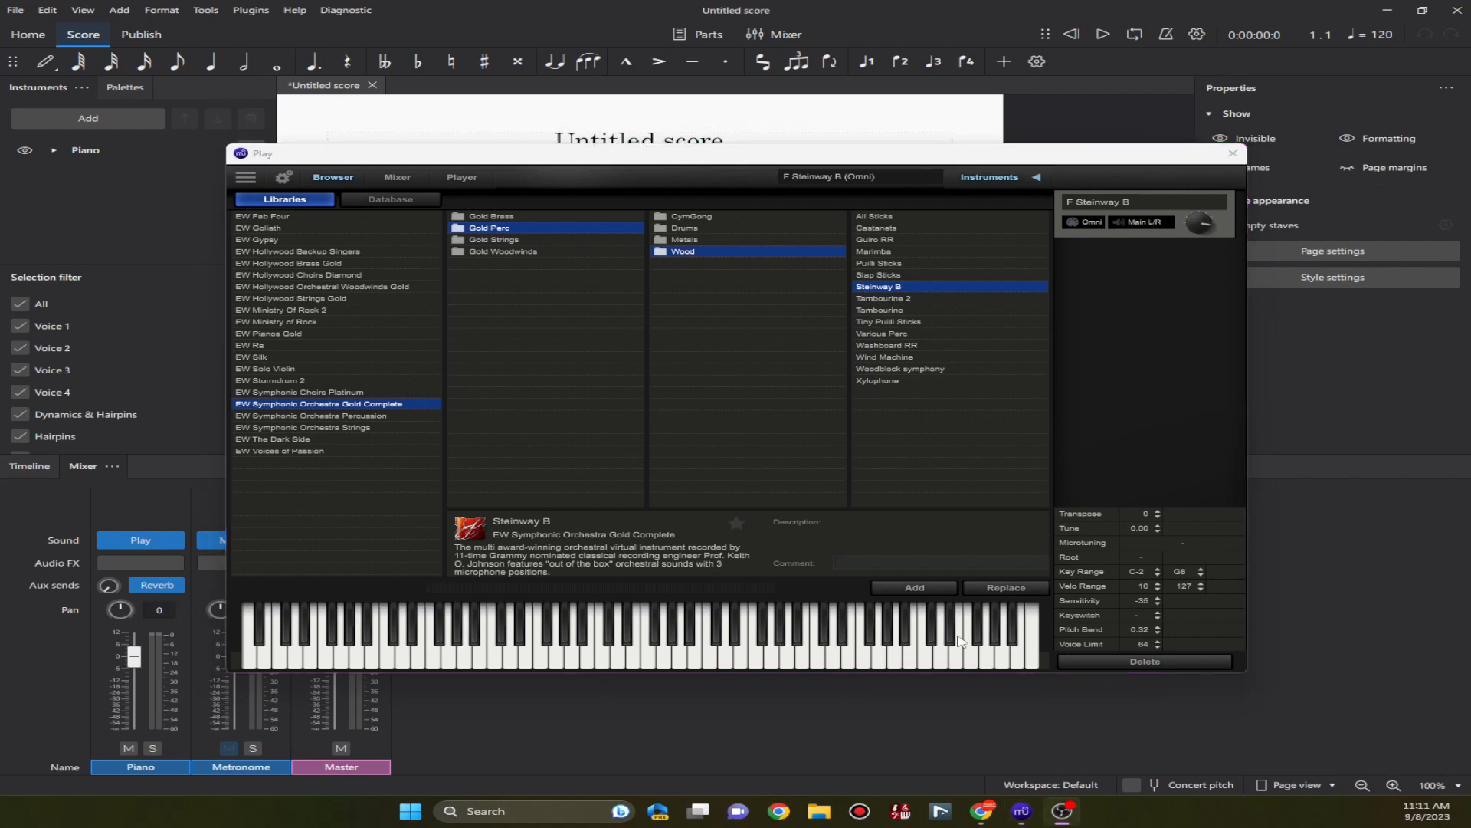
left_click(909, 657)
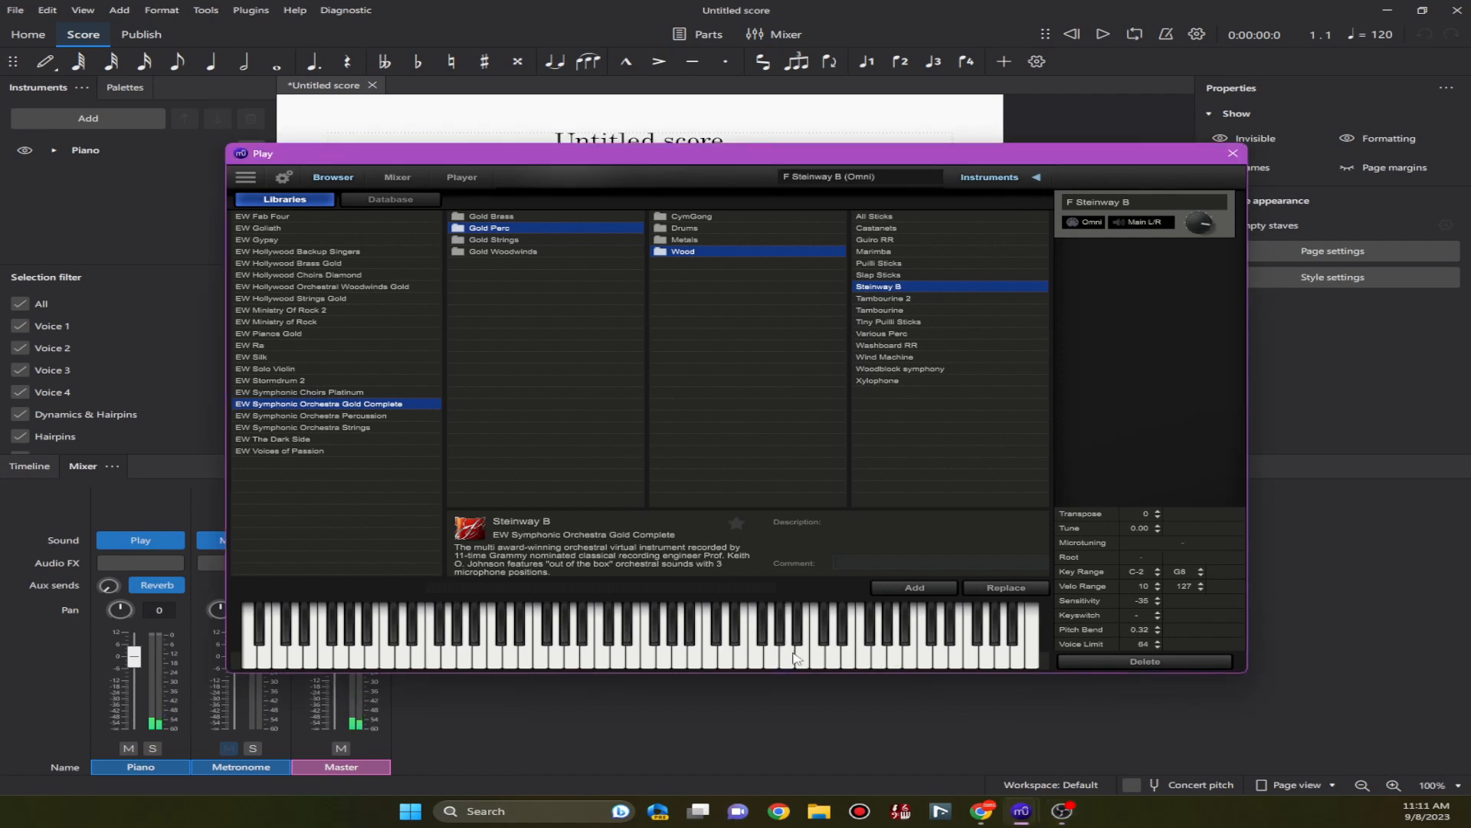
left_click(793, 653)
key("alt+Tab")
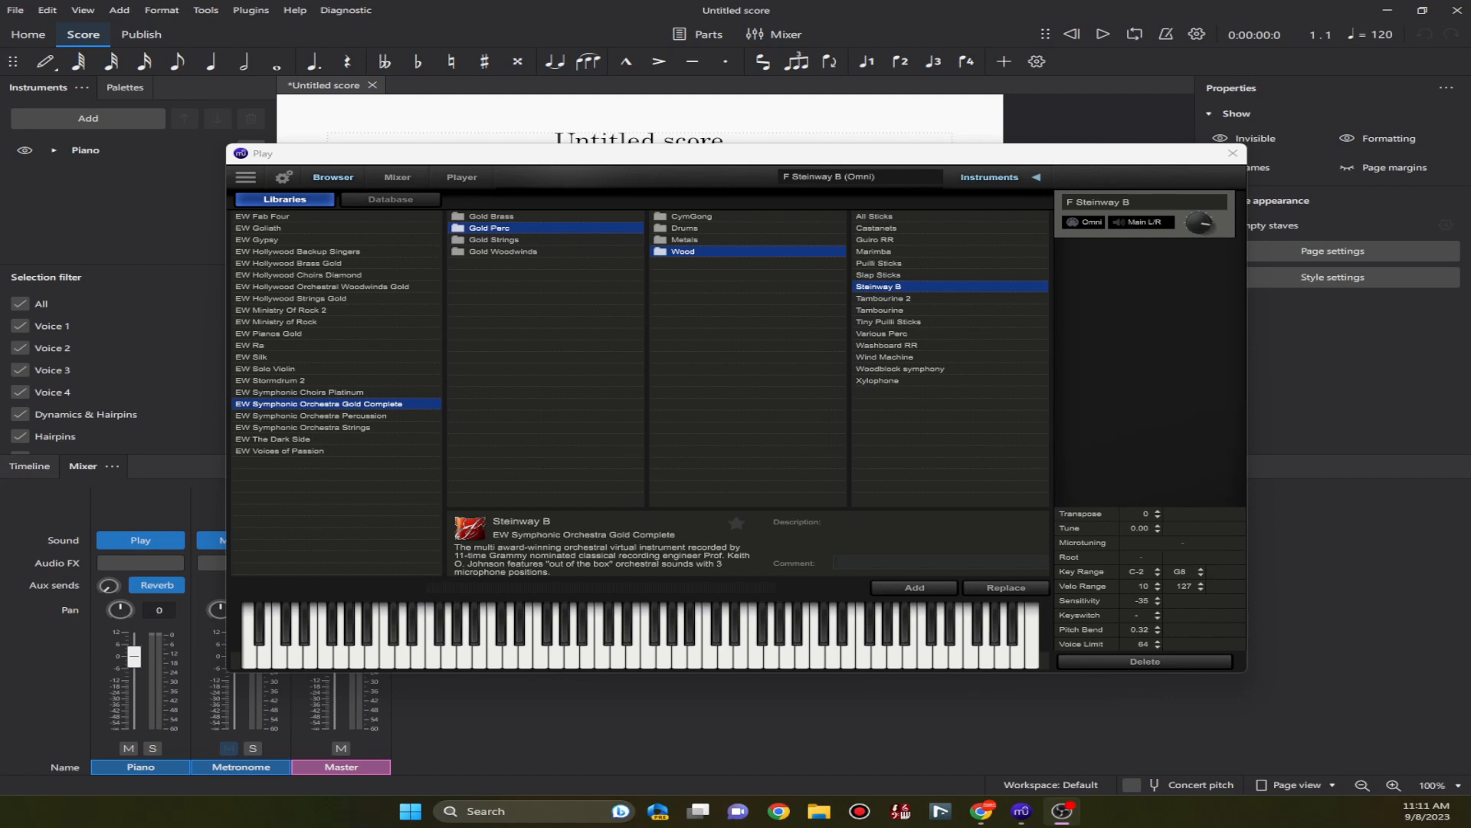
left_click(554, 644)
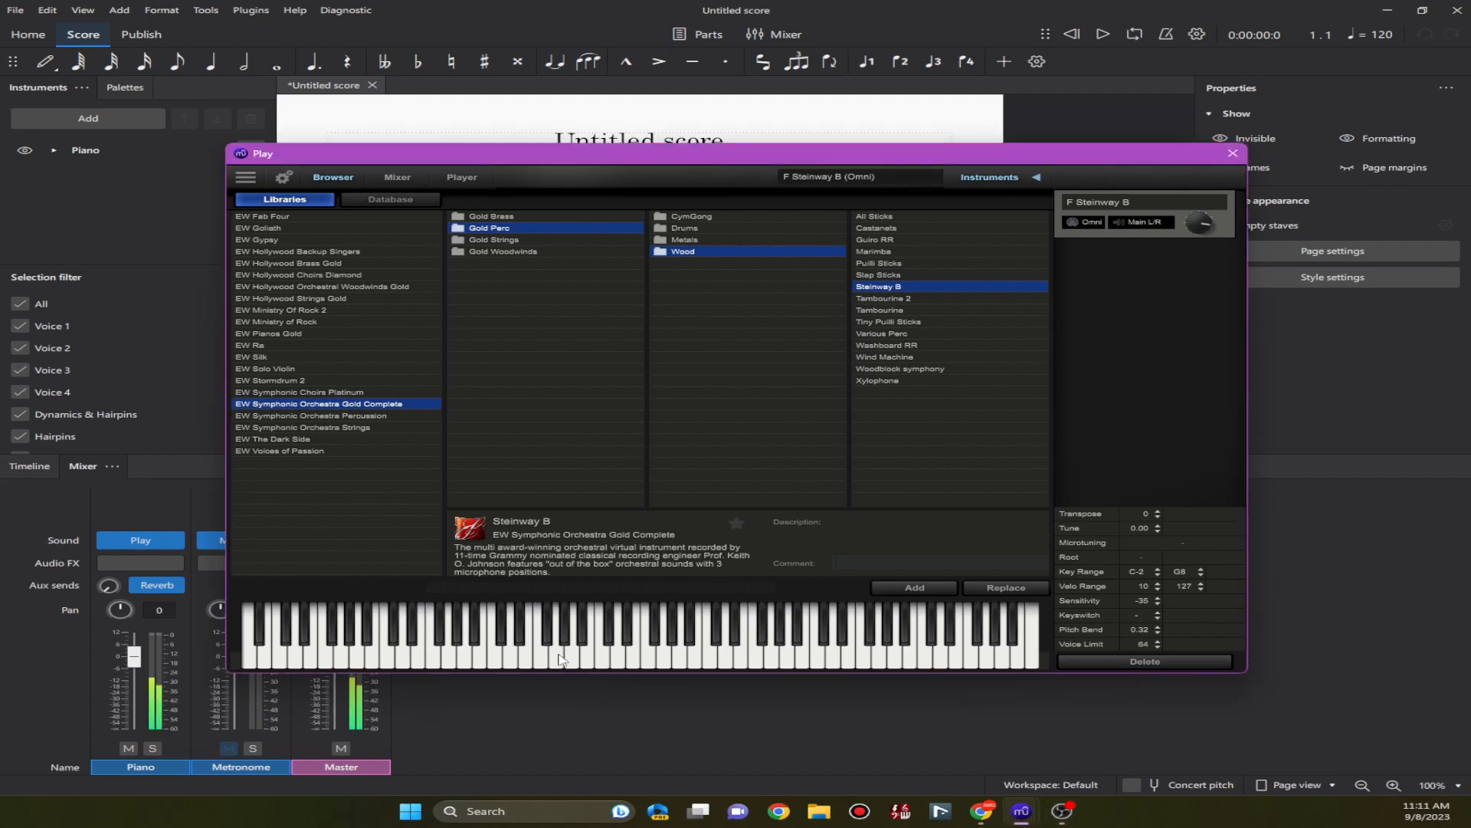
left_click(648, 659)
left_click(648, 659)
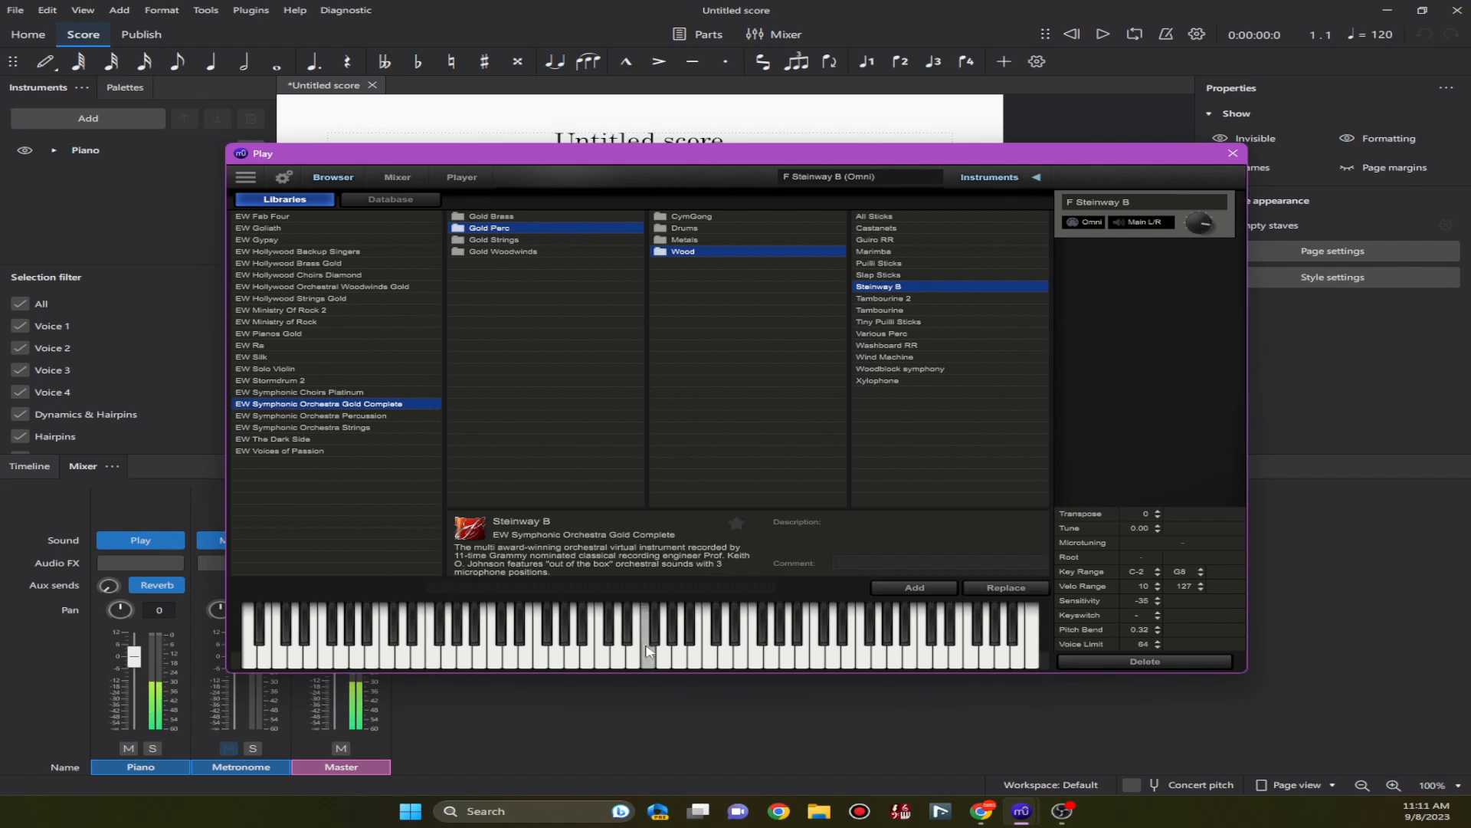
left_click(619, 663)
left_click(617, 664)
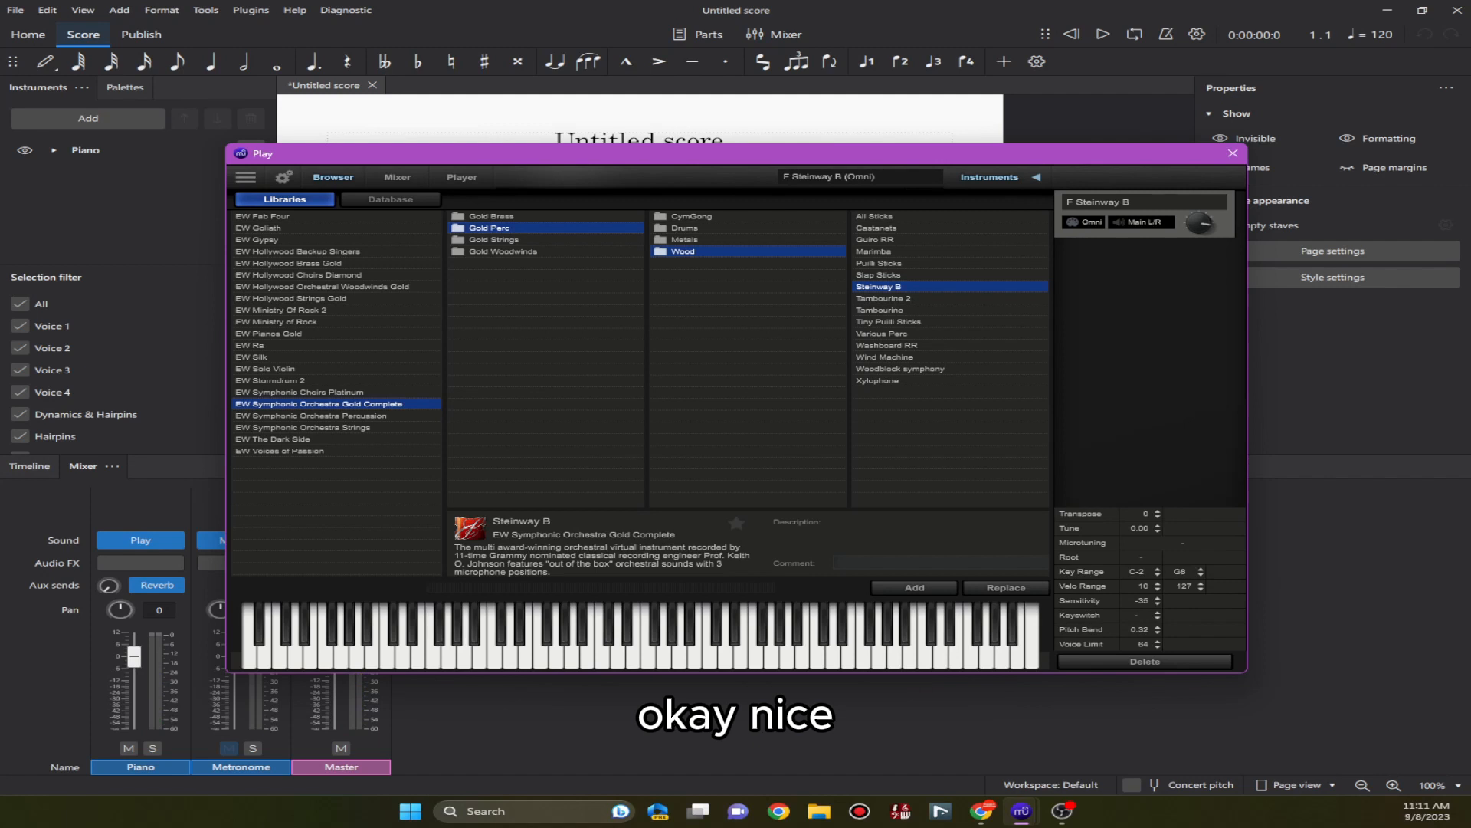
key("alt+Tab")
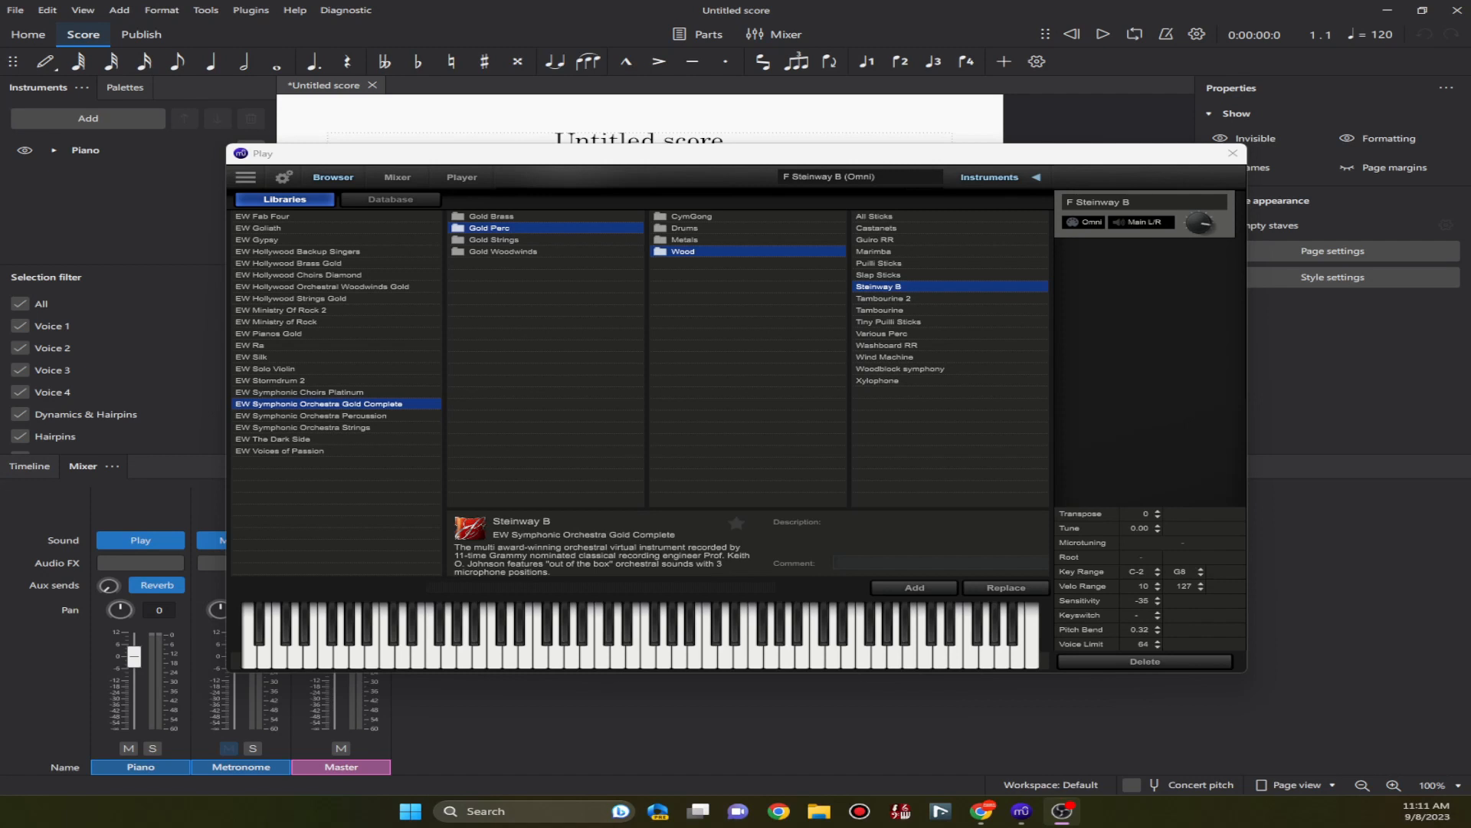
left_click(404, 644)
left_click(526, 648)
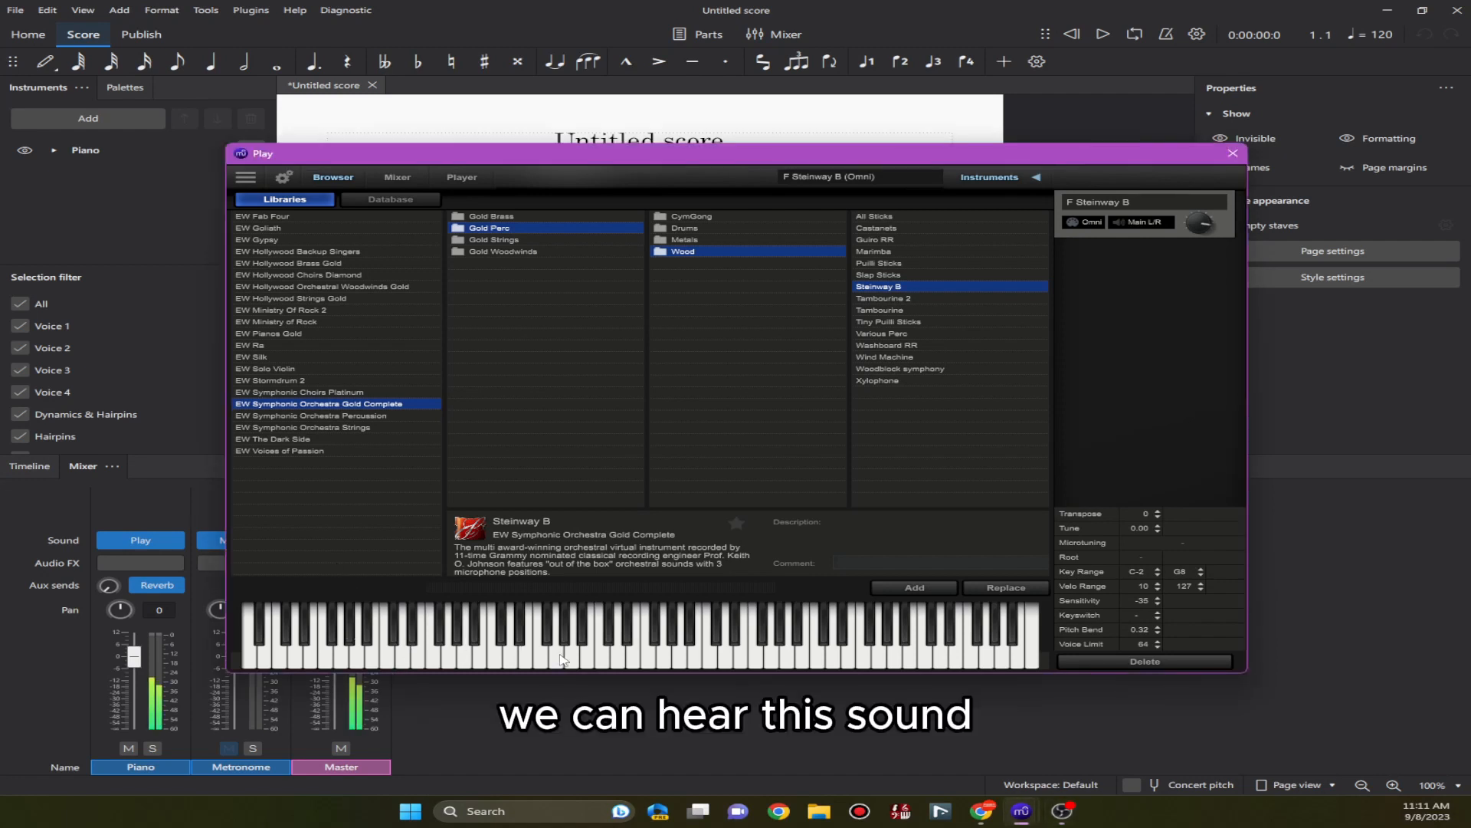
left_click(559, 658)
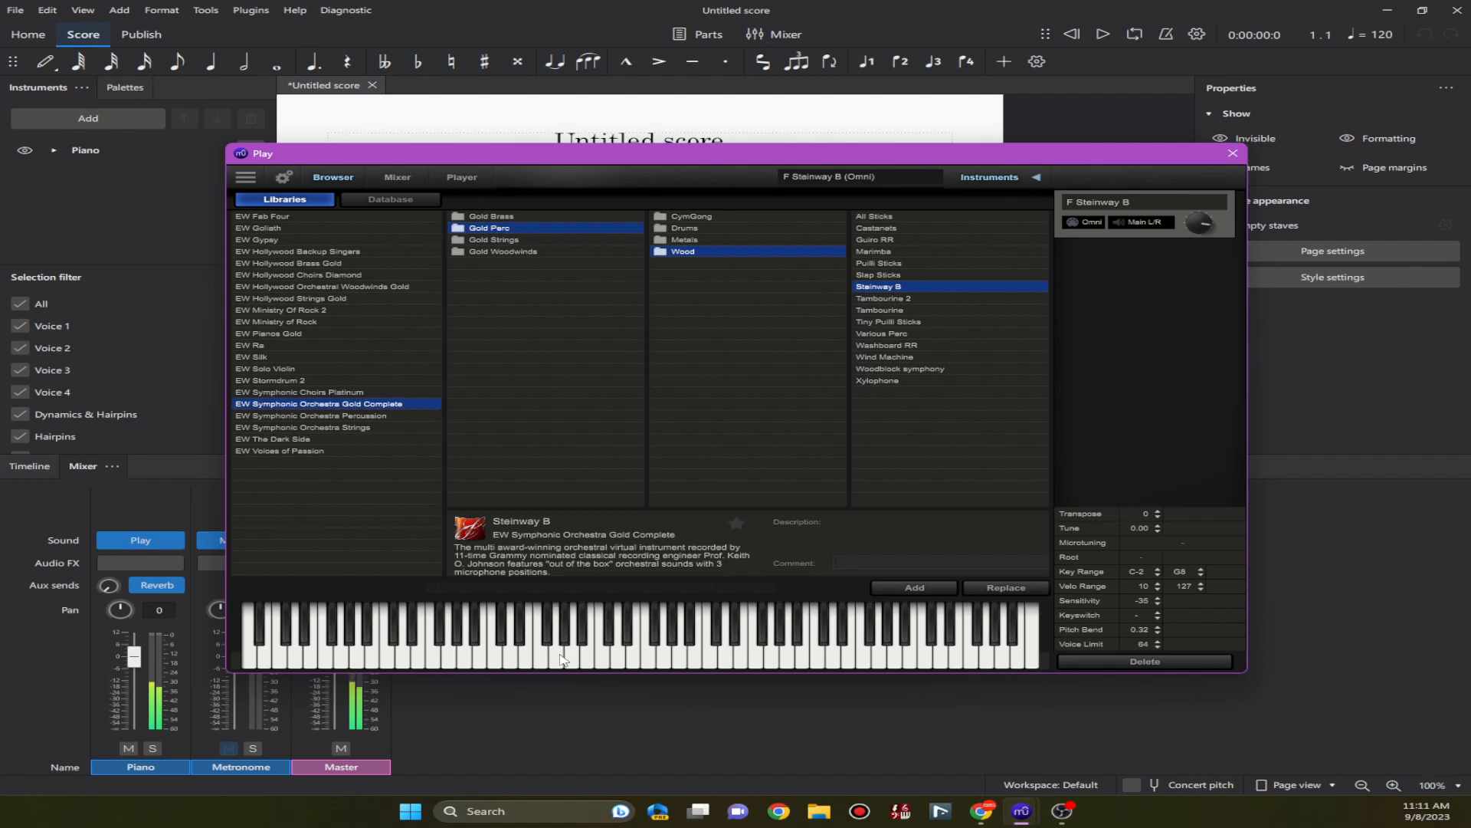
left_click(560, 657)
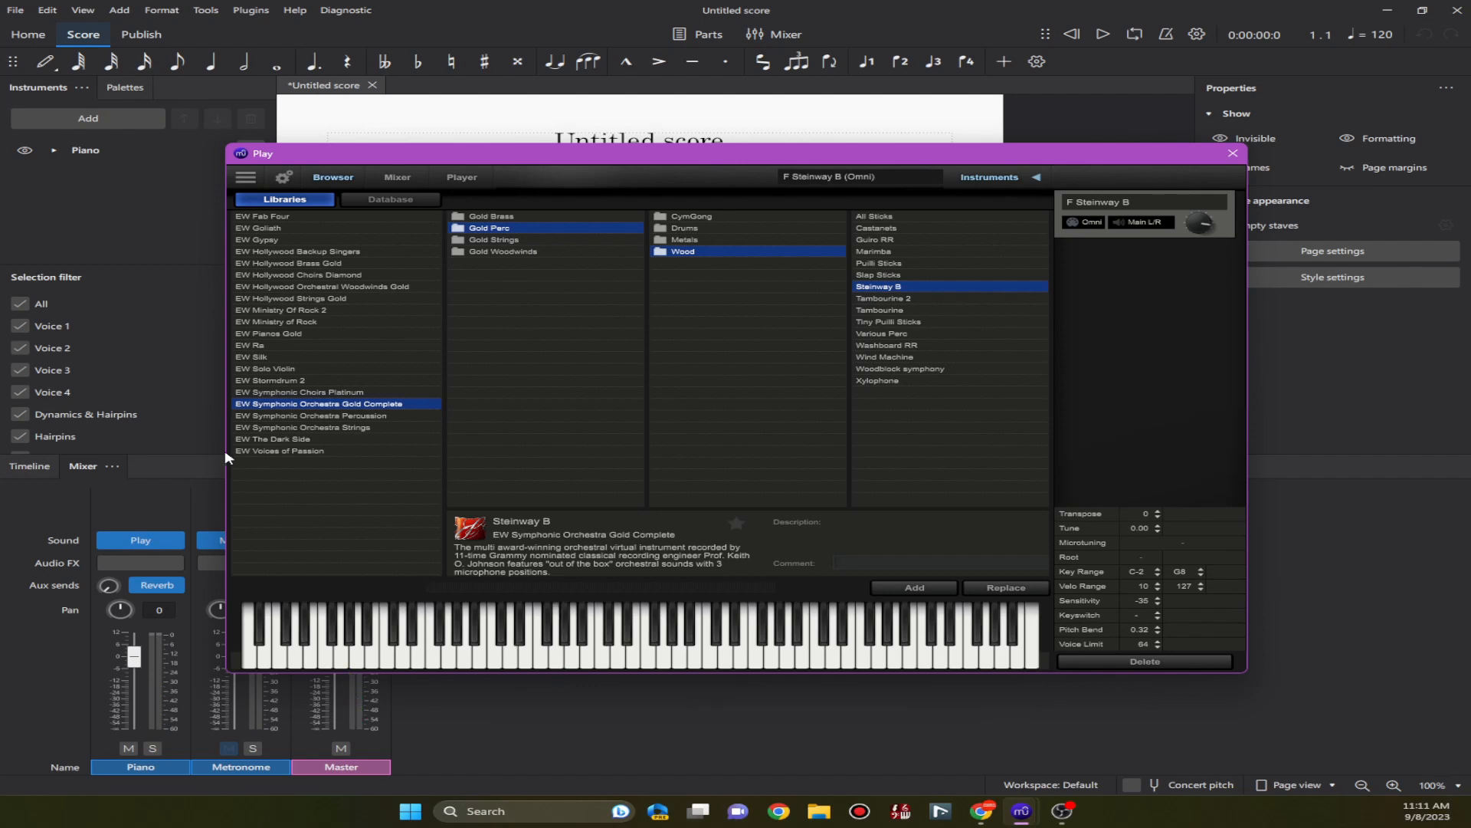
left_click(1233, 154)
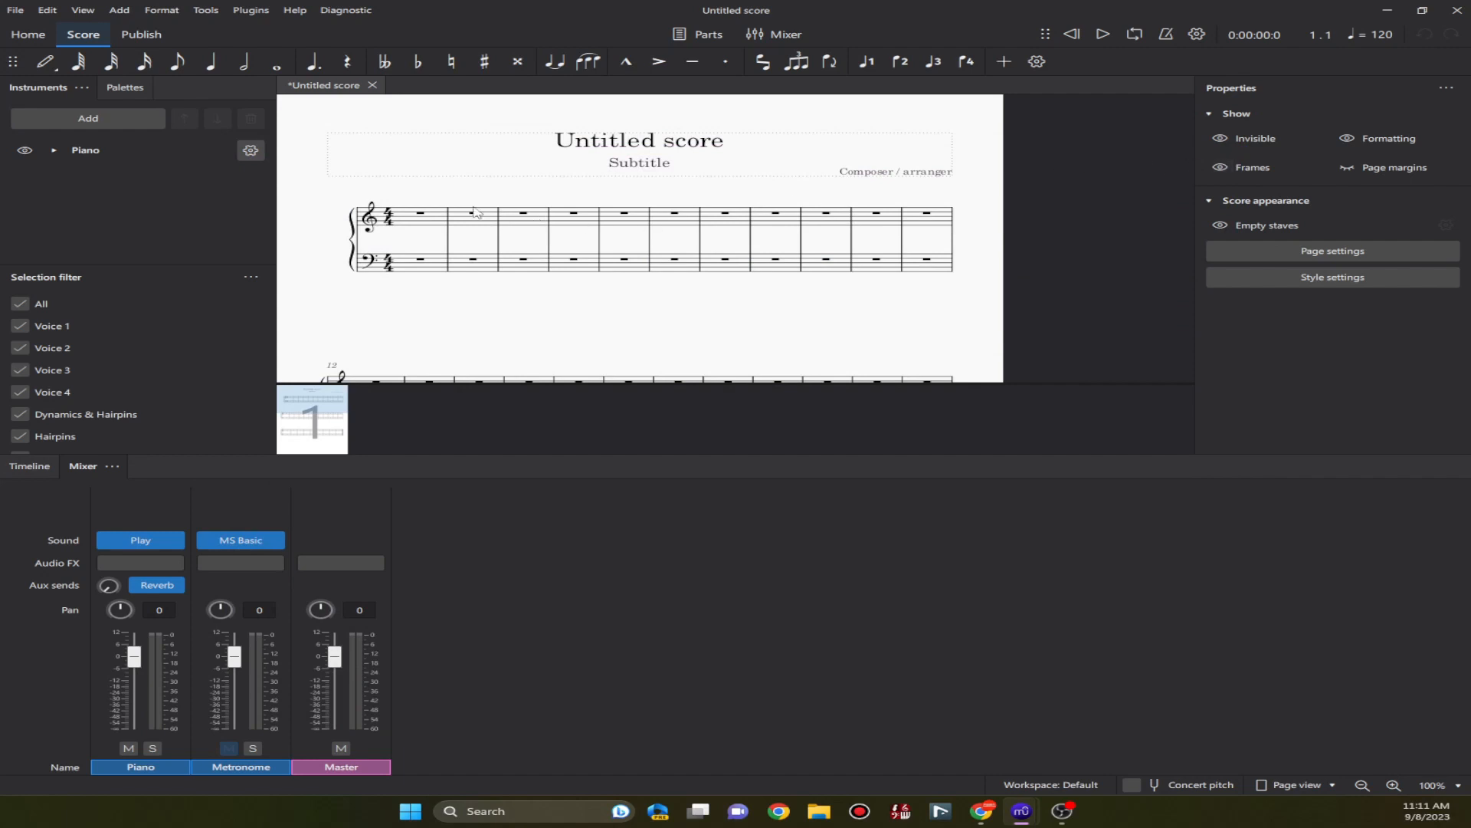
Fill measures 1 to 6 of the treble staff with A4 quarter notes, starting at the first beat.
left_click(416, 217)
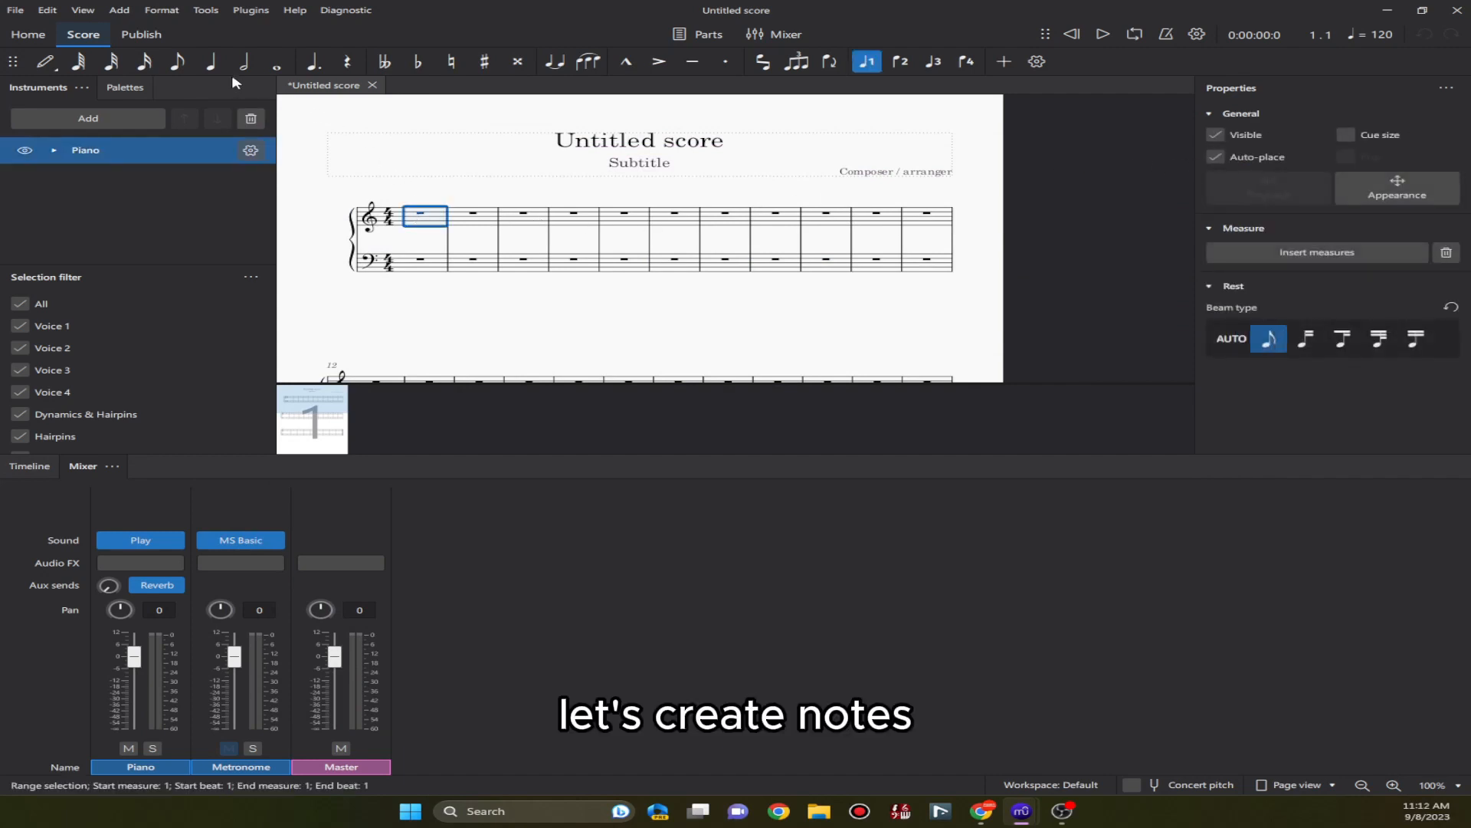
left_click(211, 63)
left_click(290, 138)
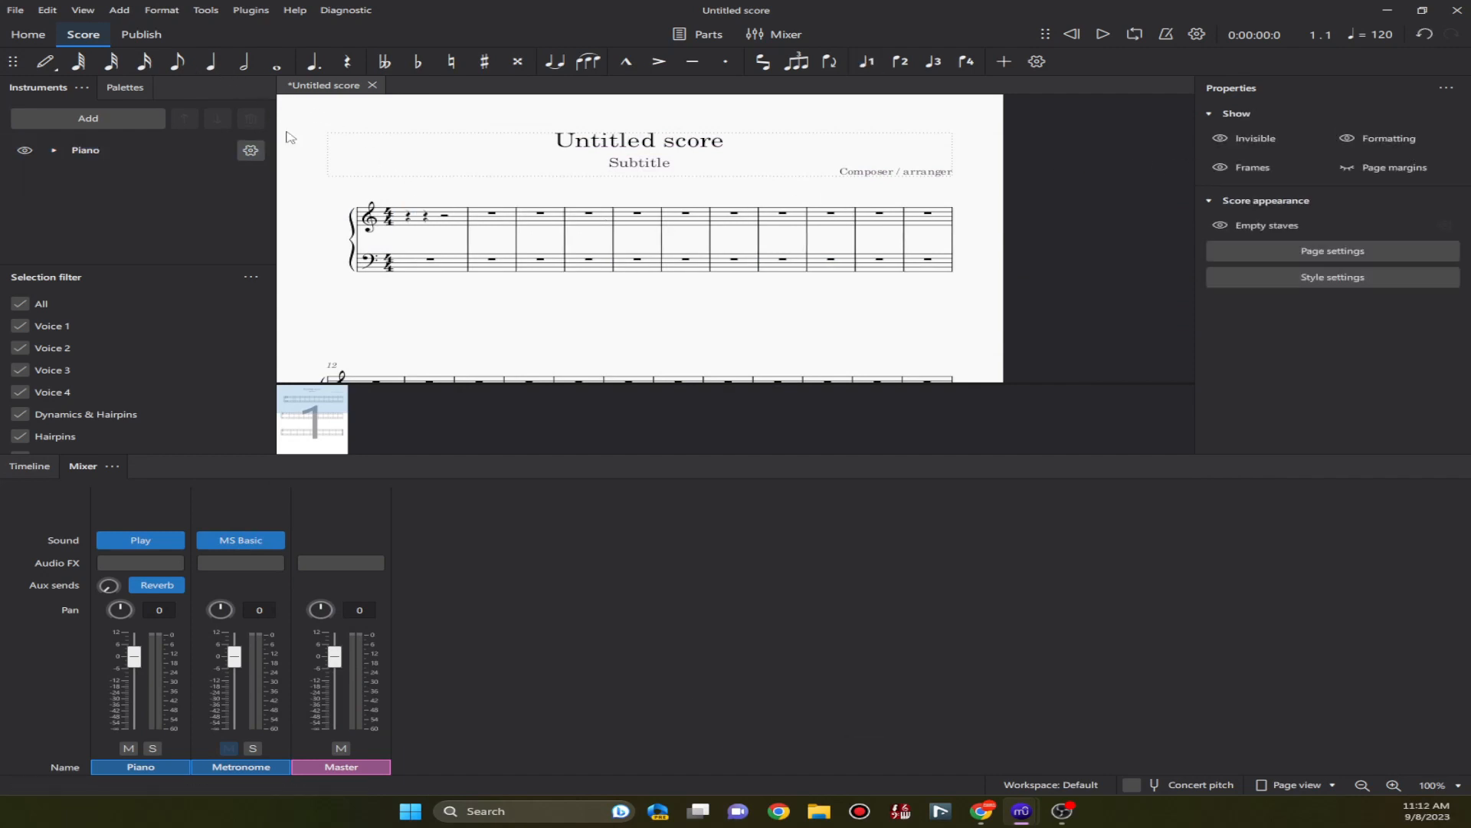
left_click(407, 222)
key("n")
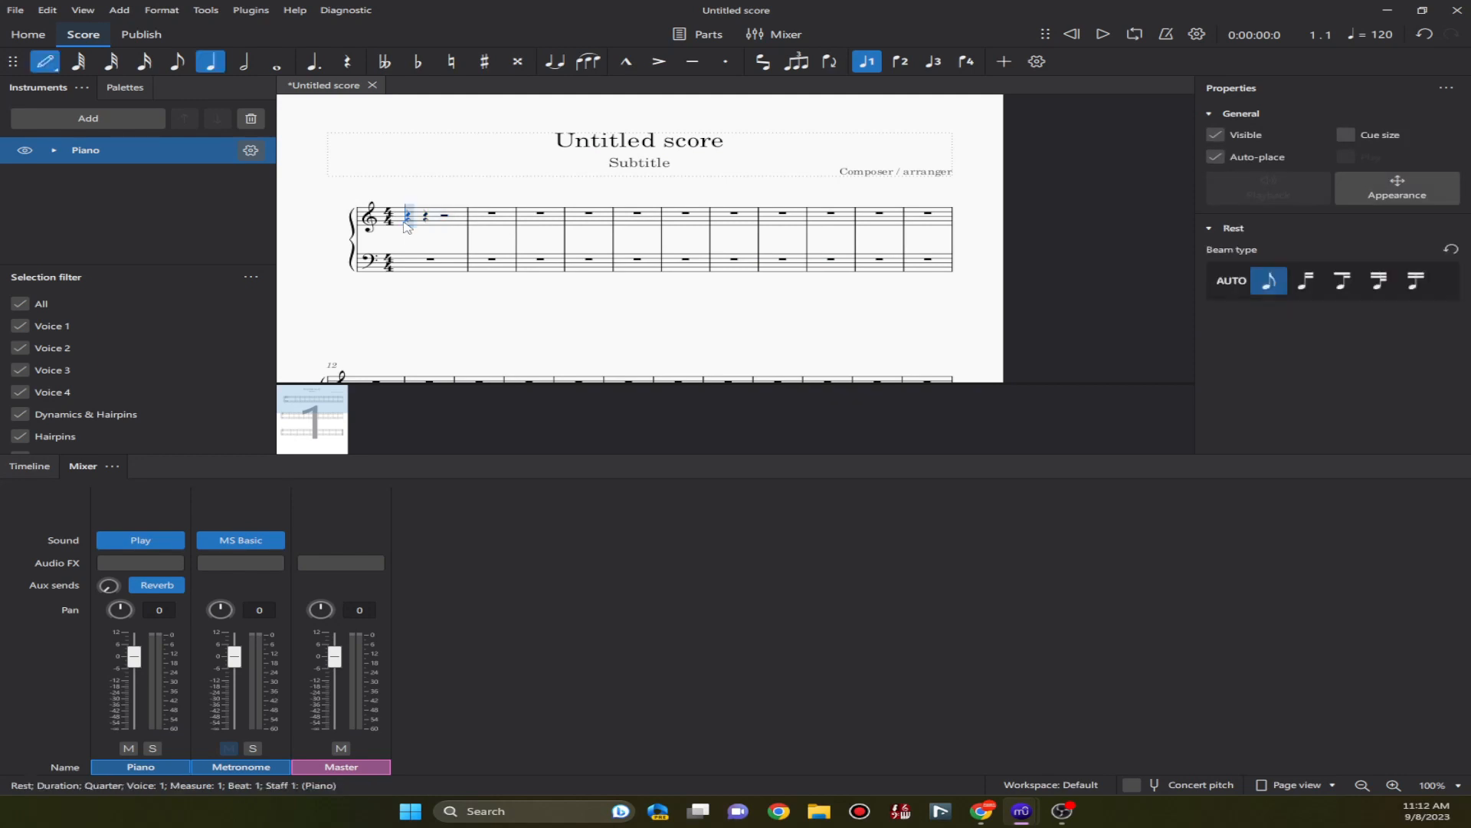
key("a")
key("a")
key("a")
key("a")
key("a")
key("a")
key("a")
key("a")
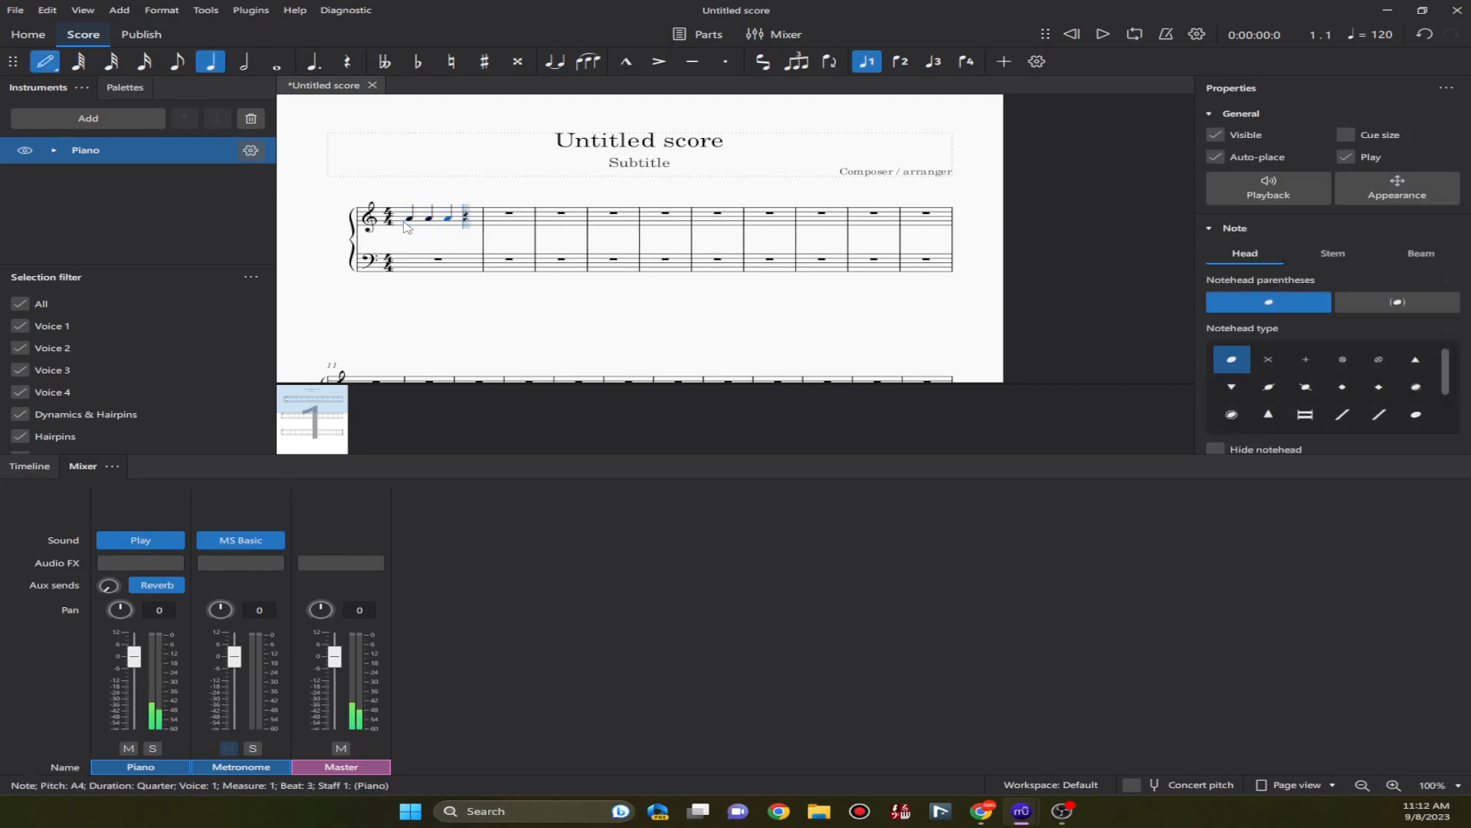
key("a")
key("a")
key("a")
key("a")
key("a")
key("a")
key("a")
key("a")
key("a")
key("a")
key("a")
key("a")
key("a")
key("a")
key("a")
key("a")
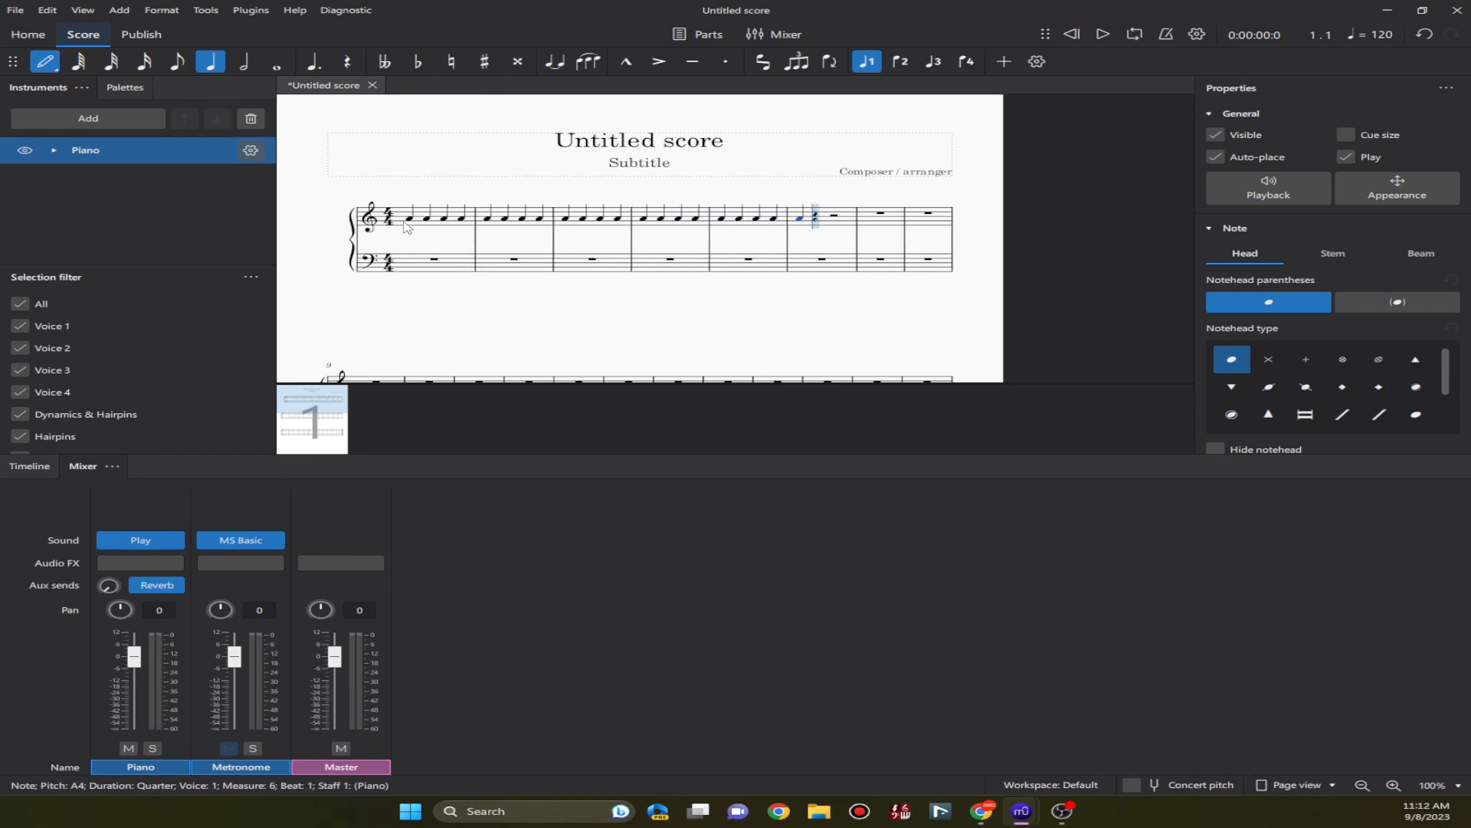
Fill treble measures 7 and 8 with G4 quarter notes, and play the score back from the beginning.
key("g")
key("g")
key("g")
key("g")
key("g")
key("g")
key("g")
key("g")
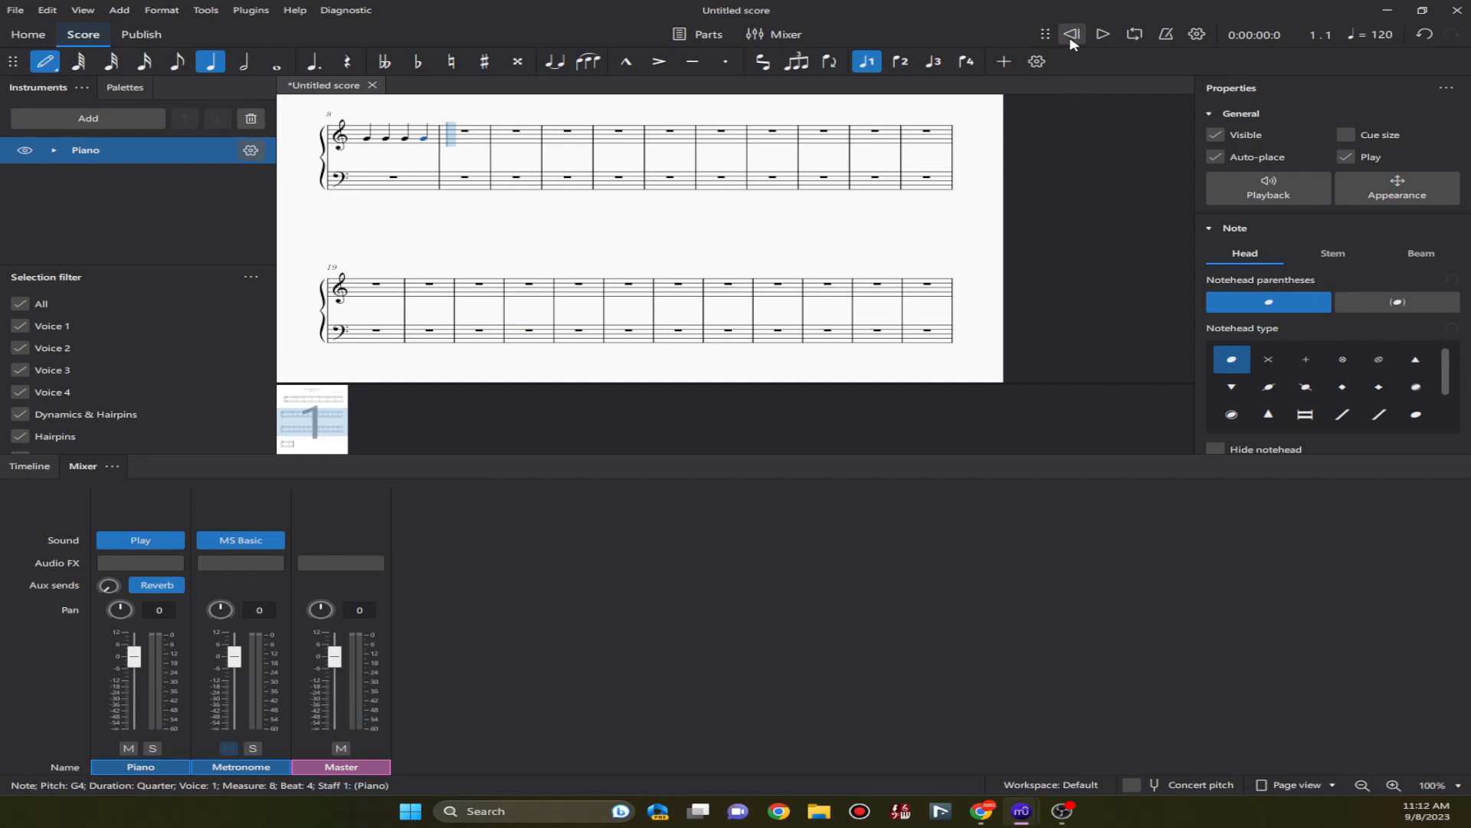
left_click(1103, 38)
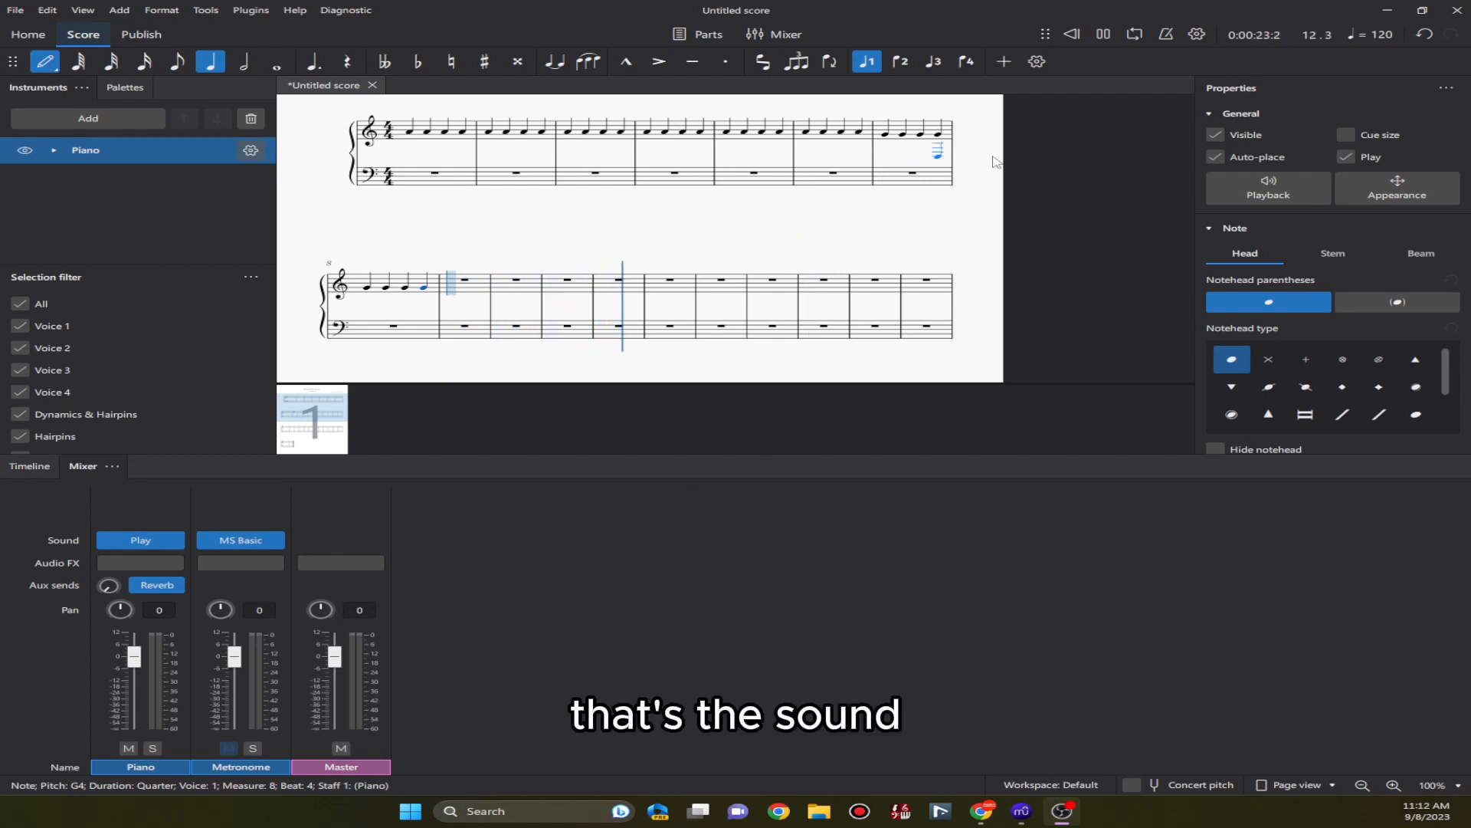
left_click(1108, 33)
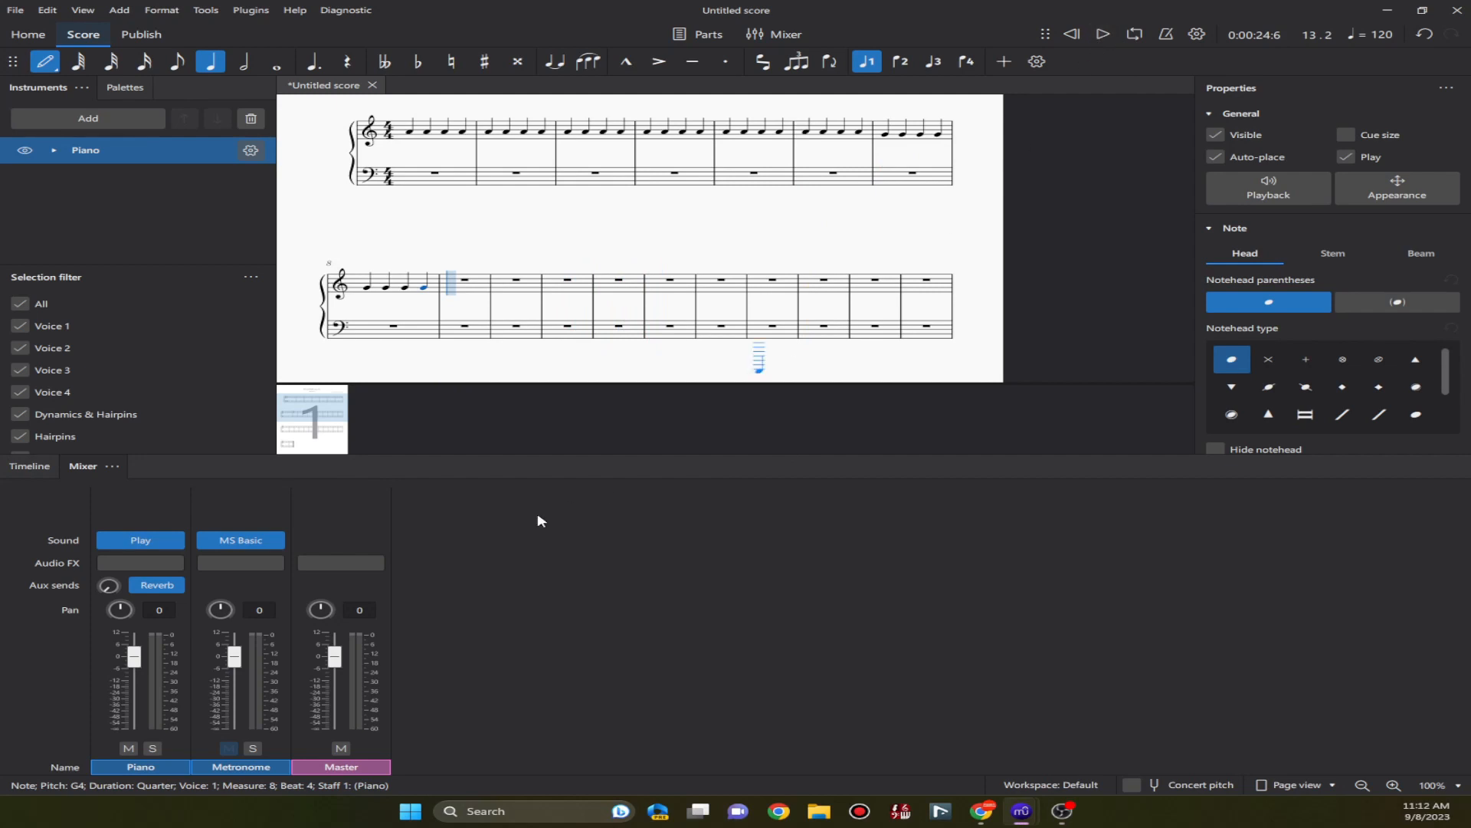
Add Slate Digital's Fresh Air effect to the Piano channel, with Mid Air at 9 and High Air at 24.
left_click(154, 567)
mouse_move(211, 216)
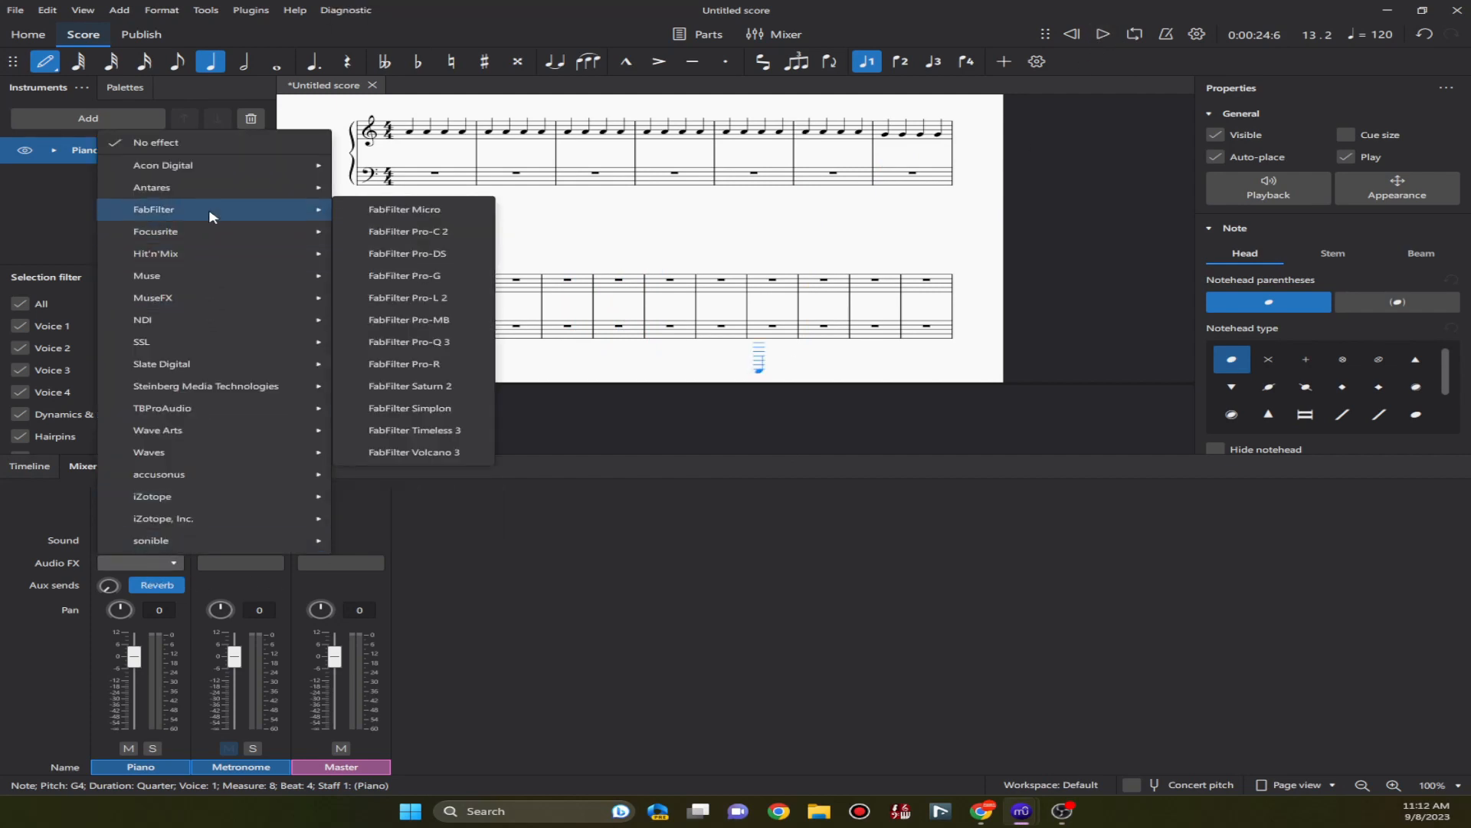
mouse_move(209, 284)
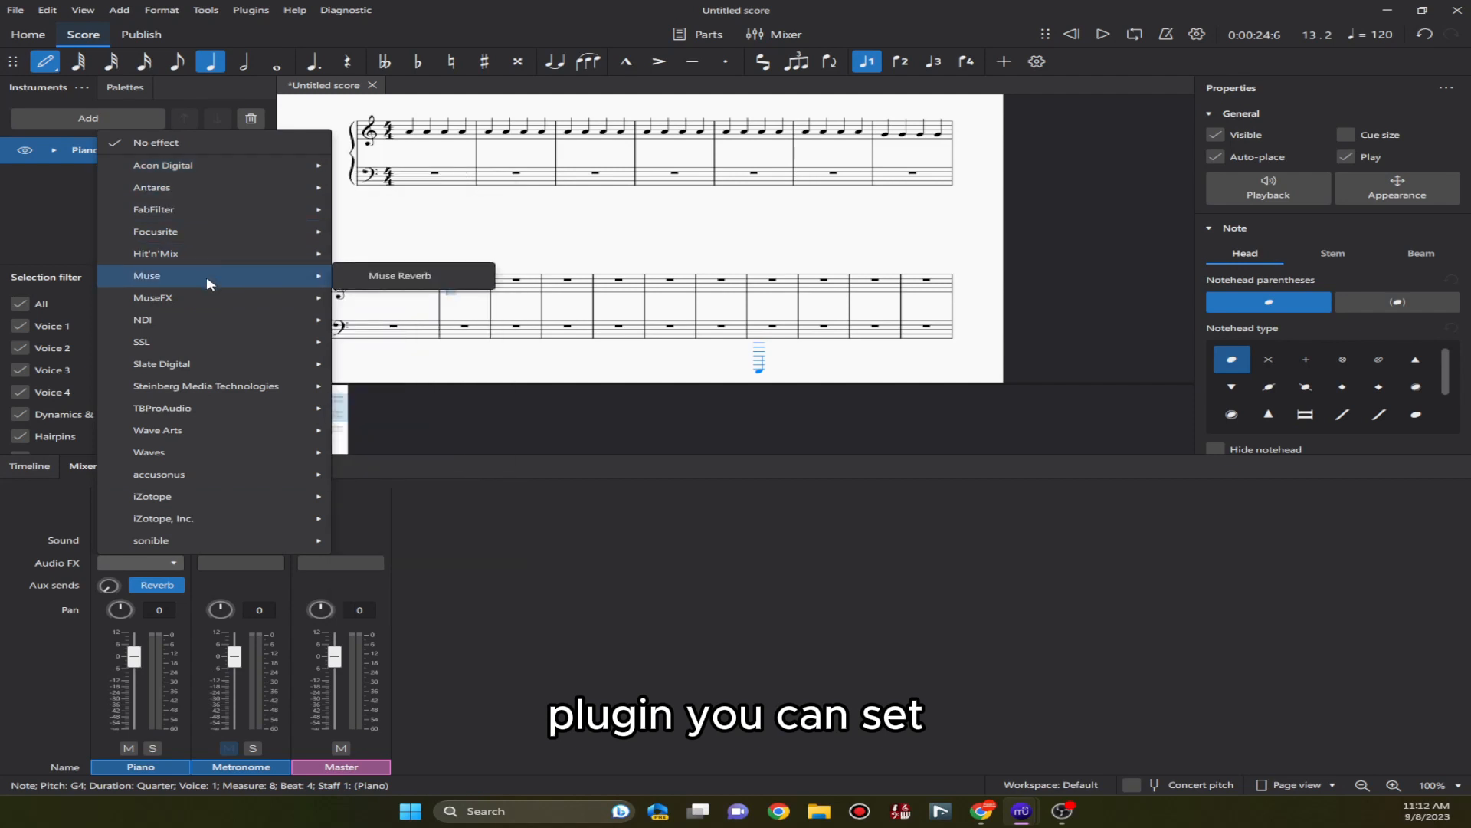
mouse_move(191, 367)
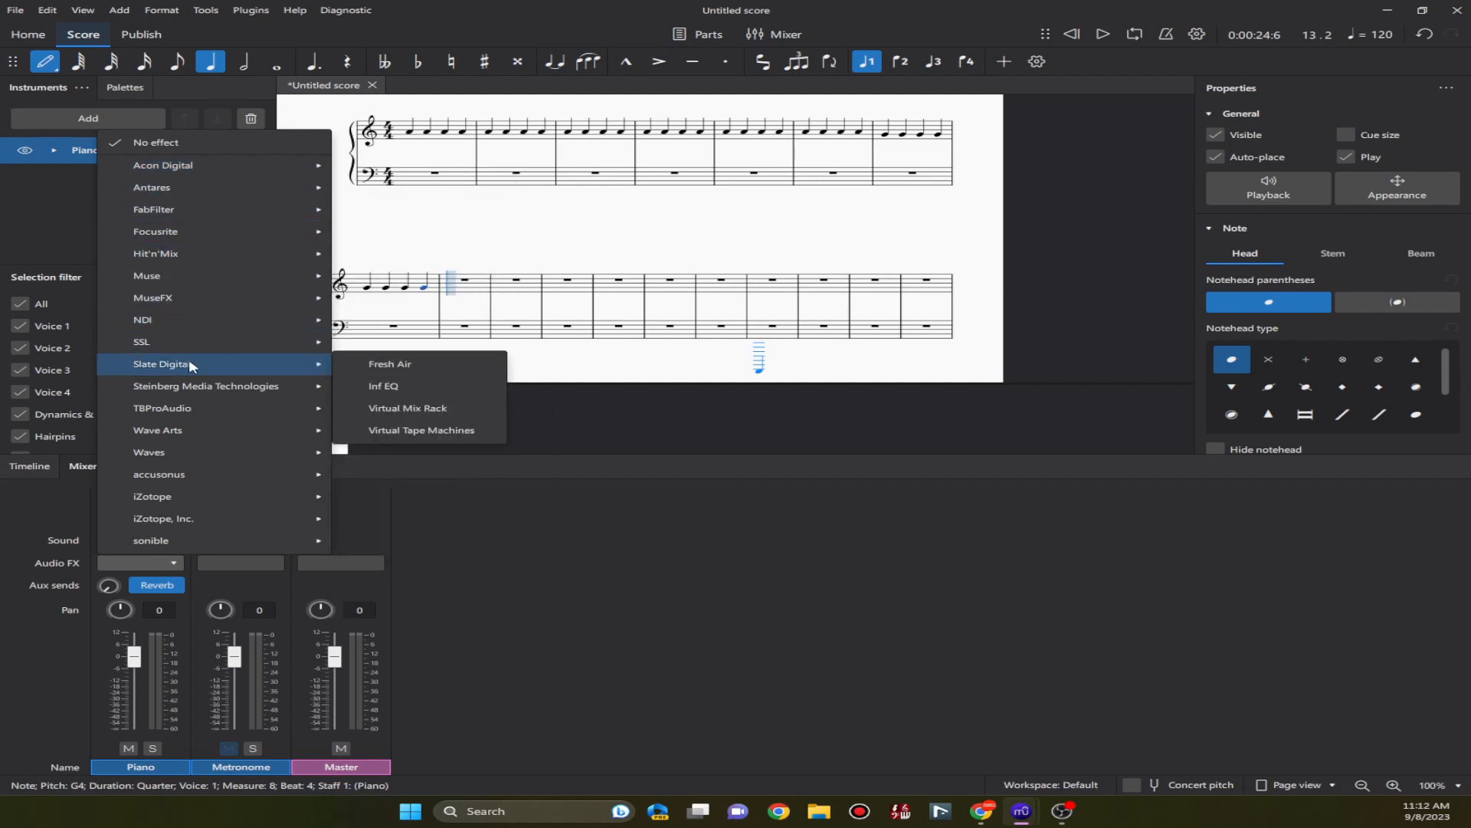
mouse_move(334, 387)
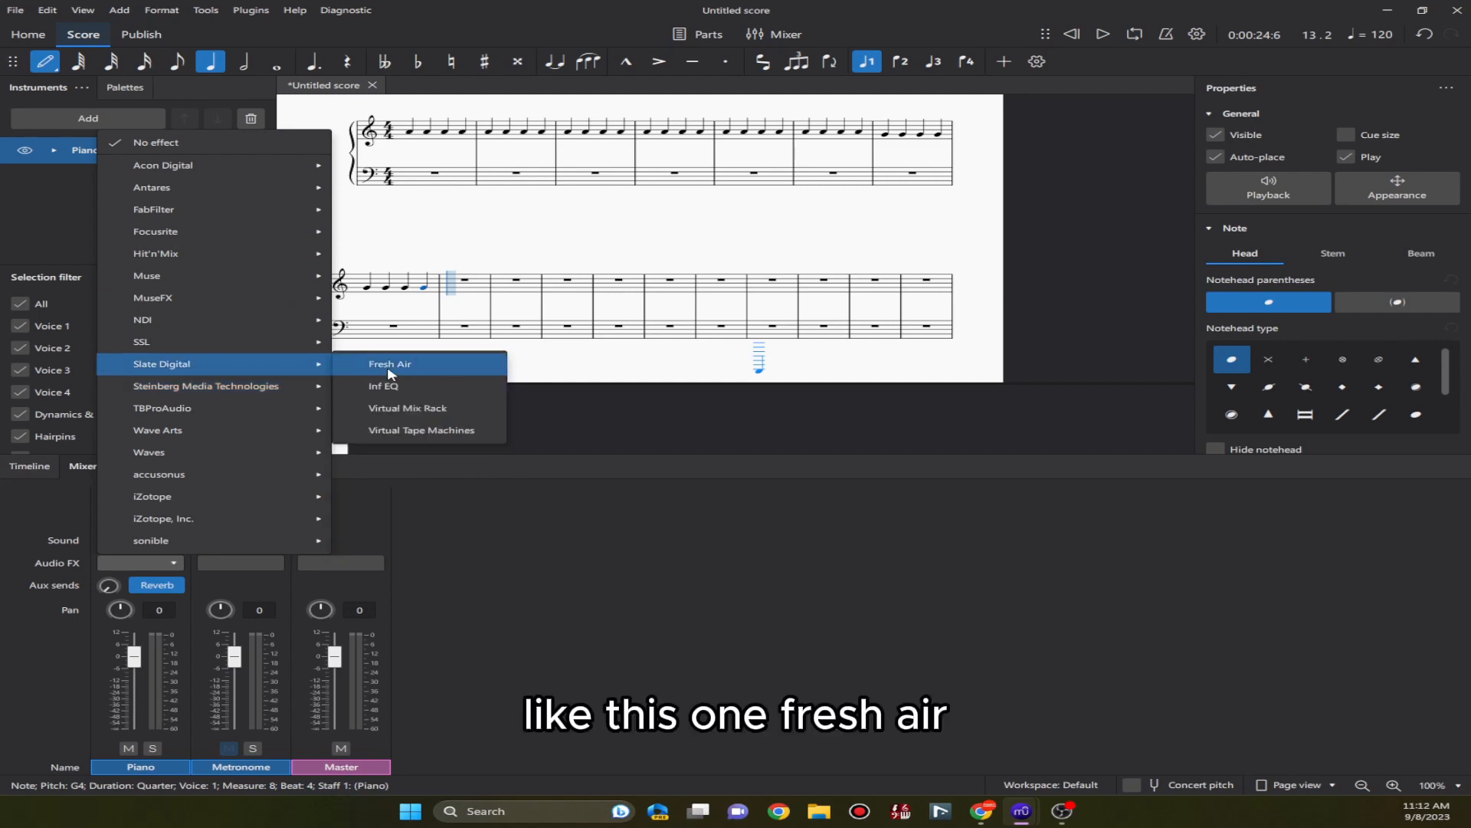
left_click(390, 368)
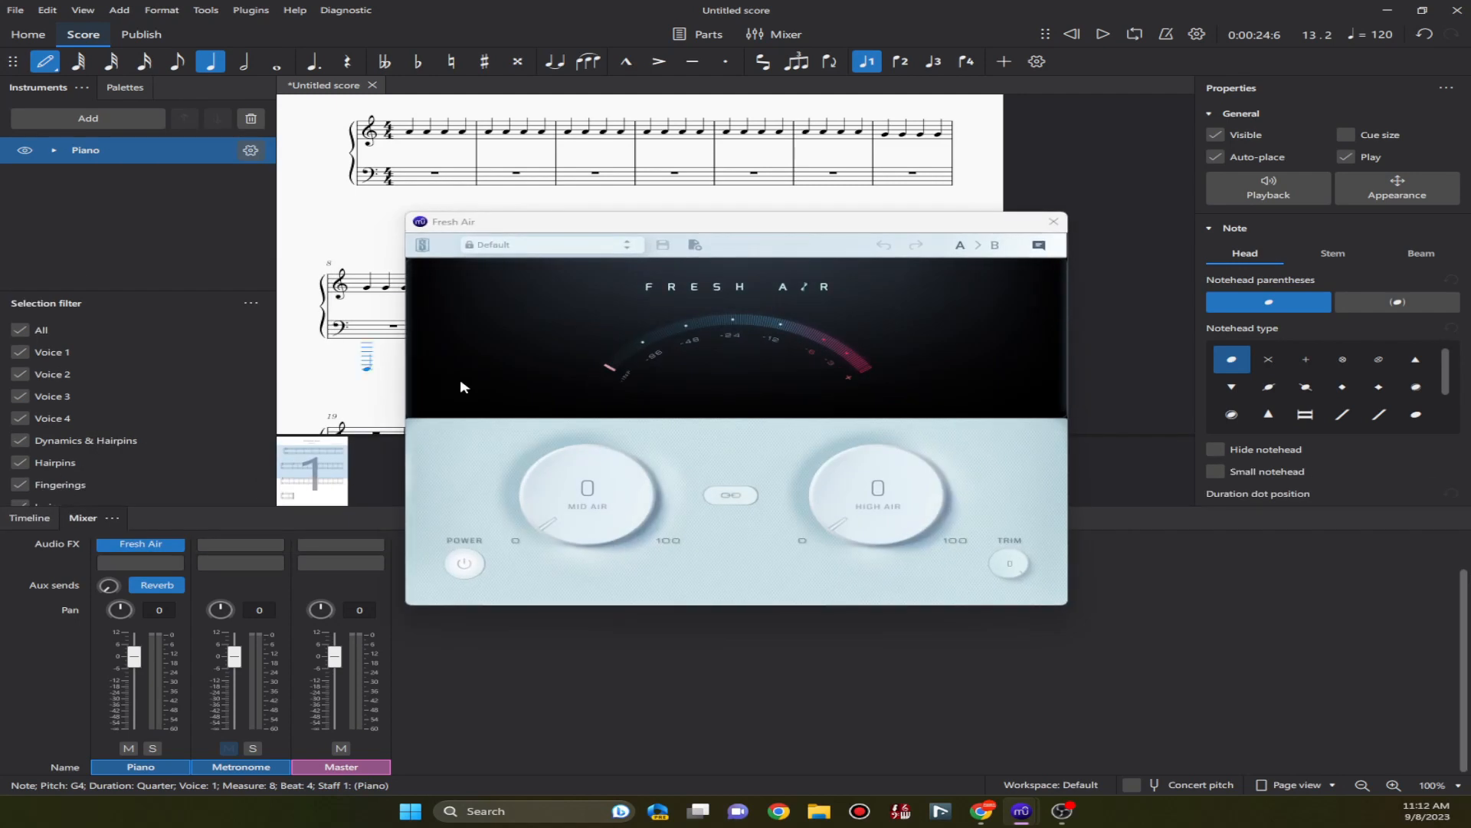
left_click_drag(591, 491, 597, 452)
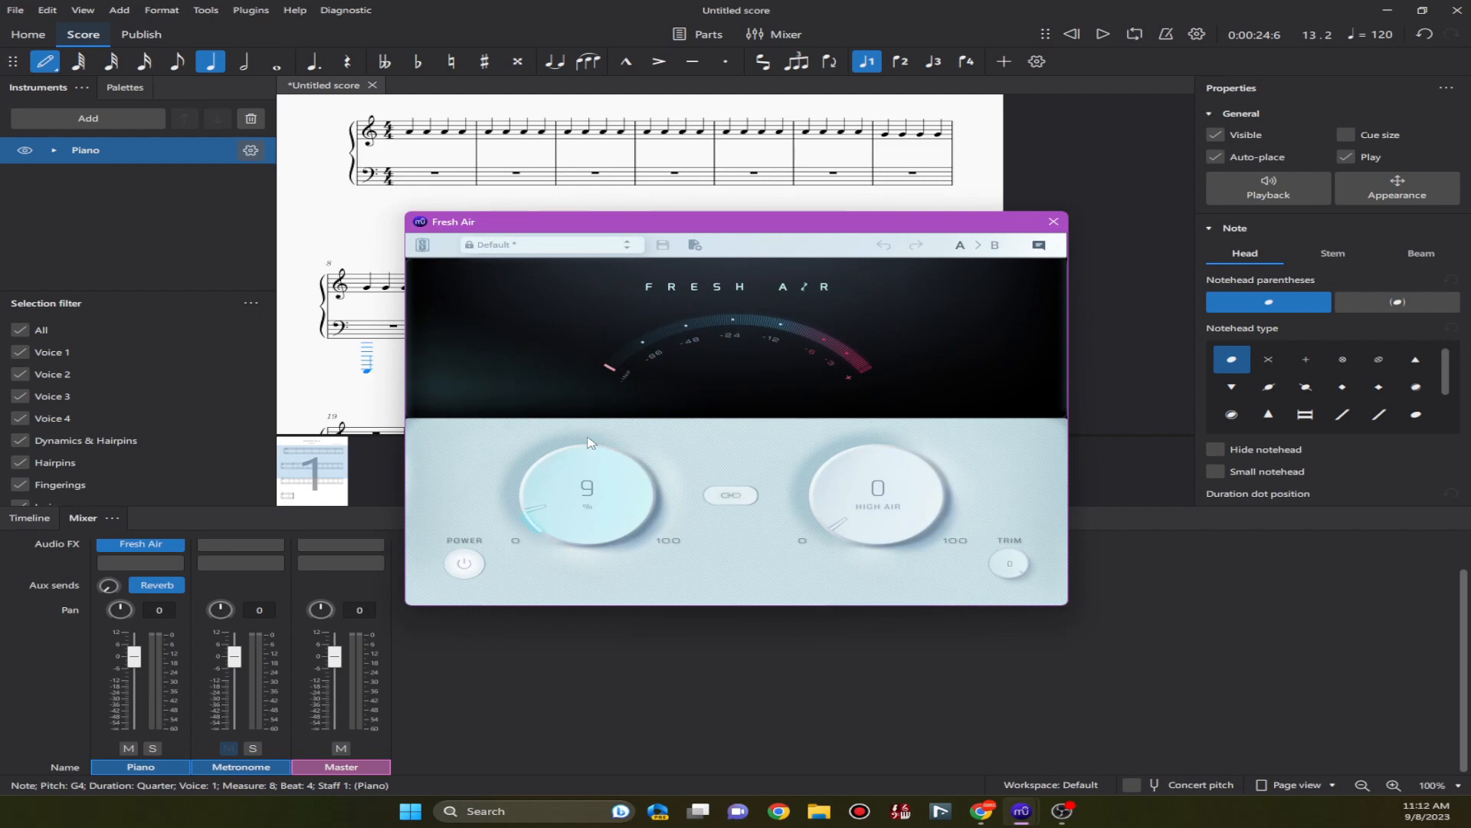
left_click_drag(839, 532, 832, 451)
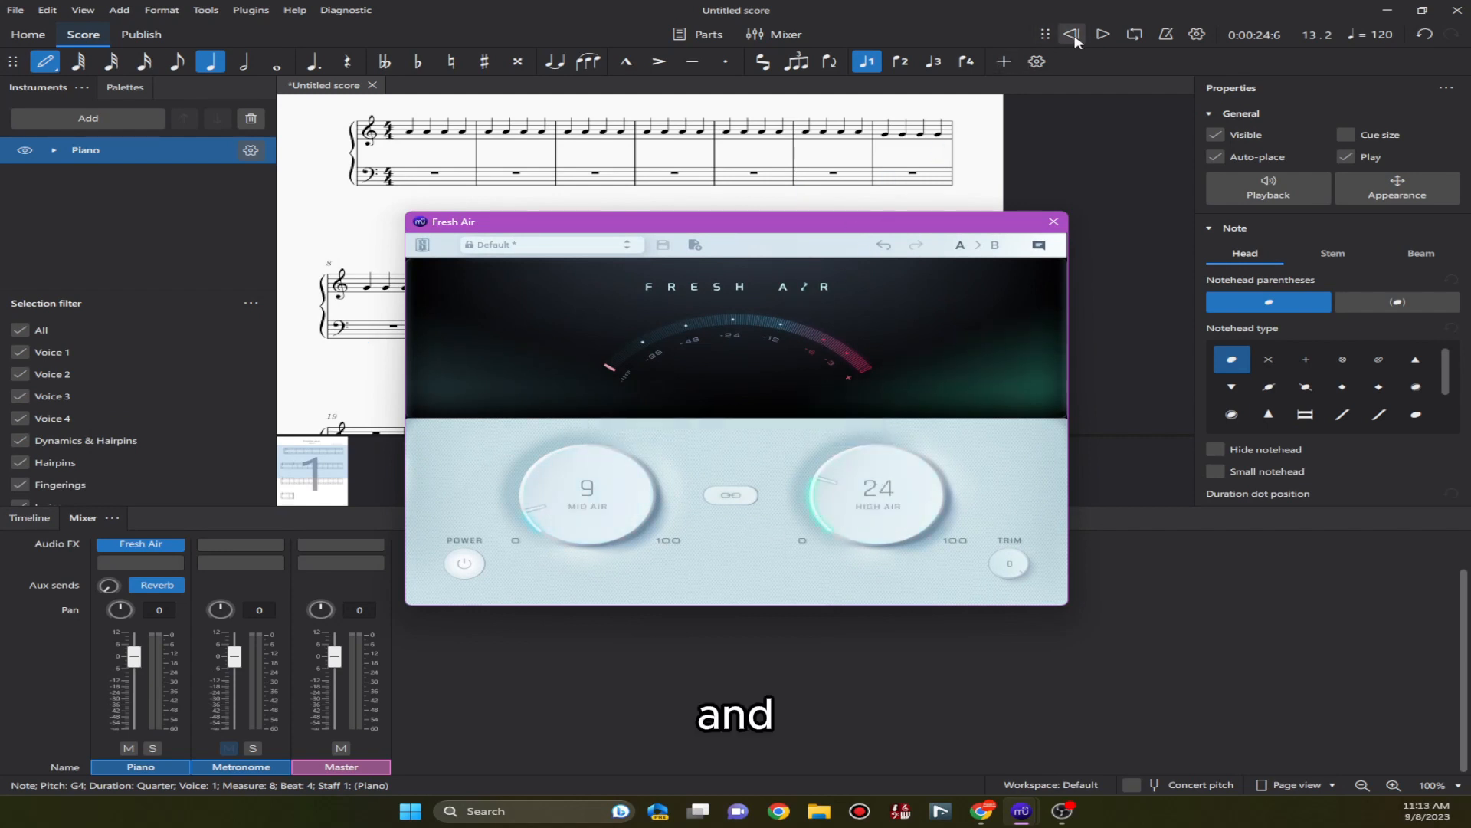
Play the score from the start while raising Fresh Air's High Air to 50 and Mid Air to 19.
left_click(1100, 37)
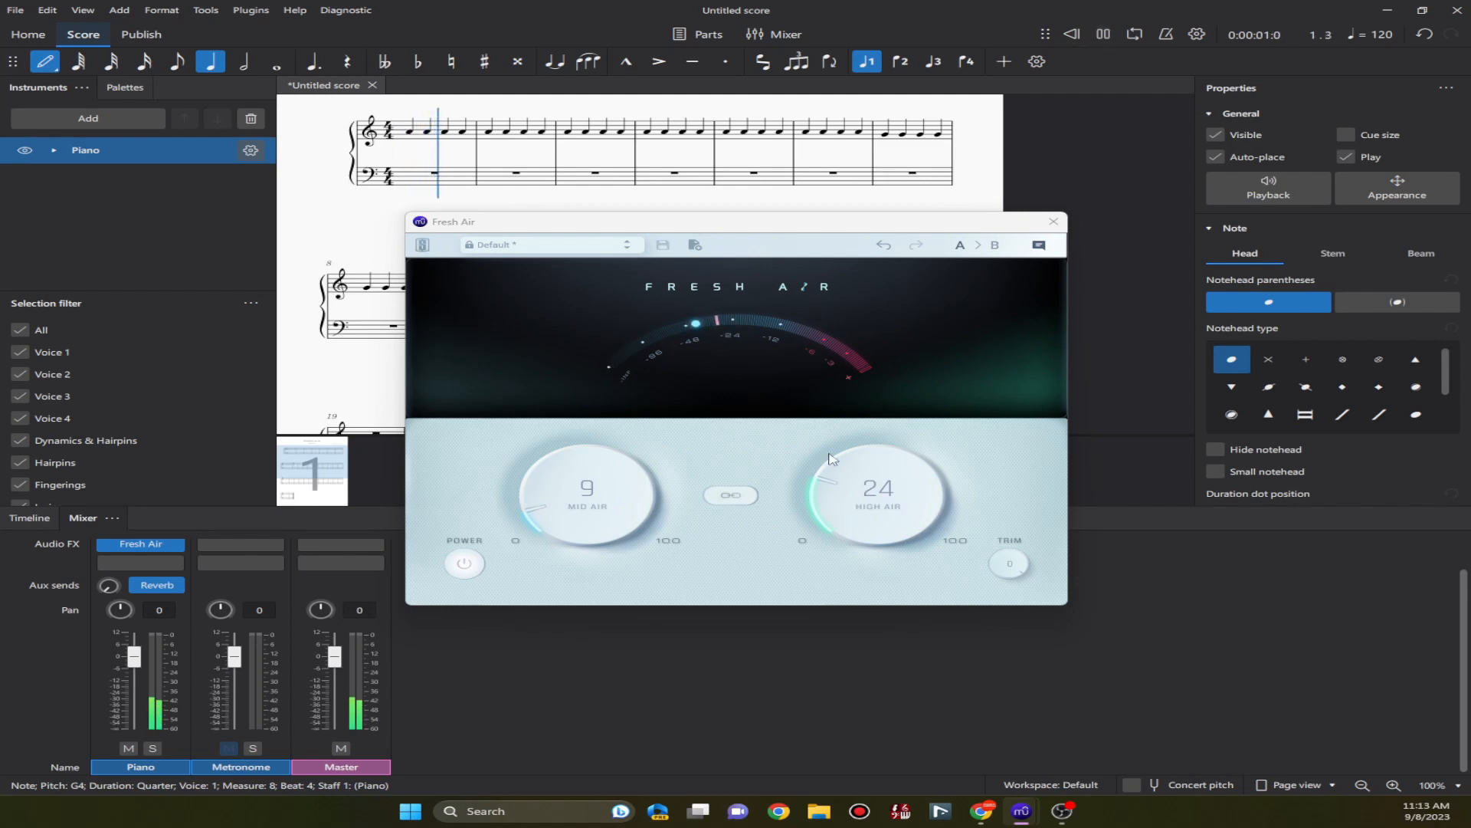
left_click_drag(840, 512, 846, 452)
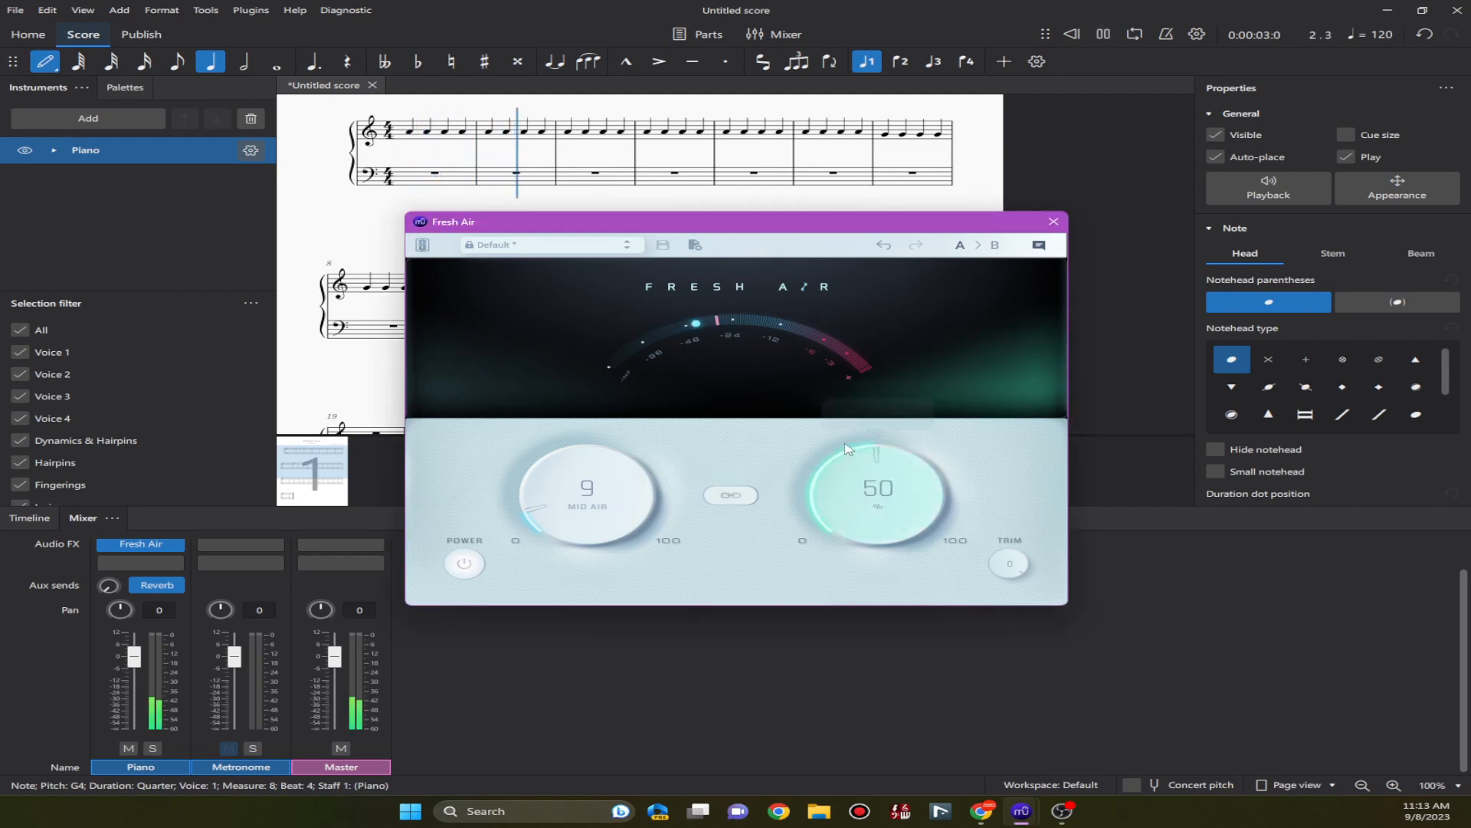
left_click_drag(597, 500, 598, 485)
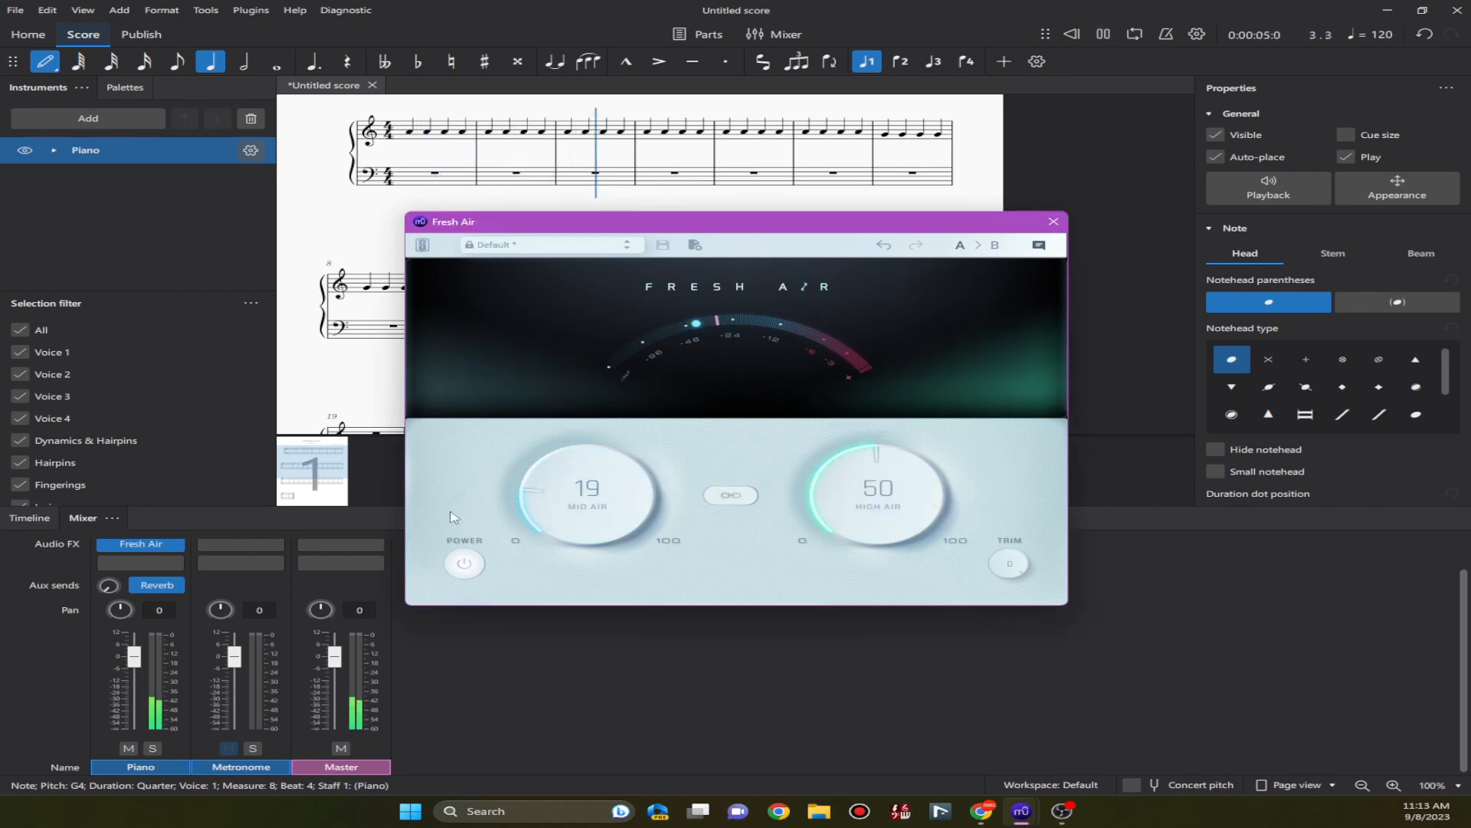
Compare the piano sound with and without Fresh Air by switching the effect's power off and on during playback.
left_click(462, 565)
left_click(463, 565)
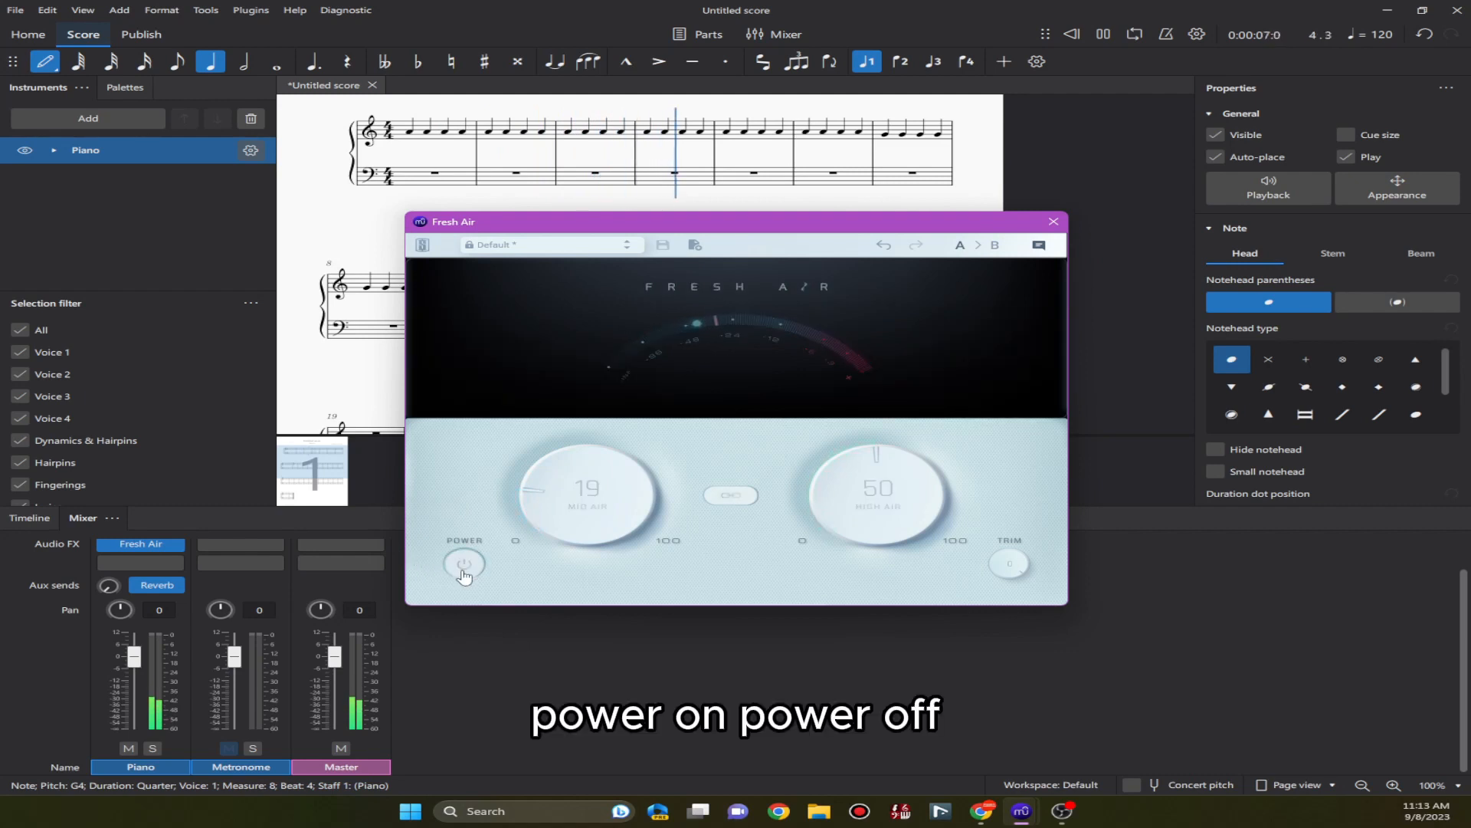
left_click(463, 565)
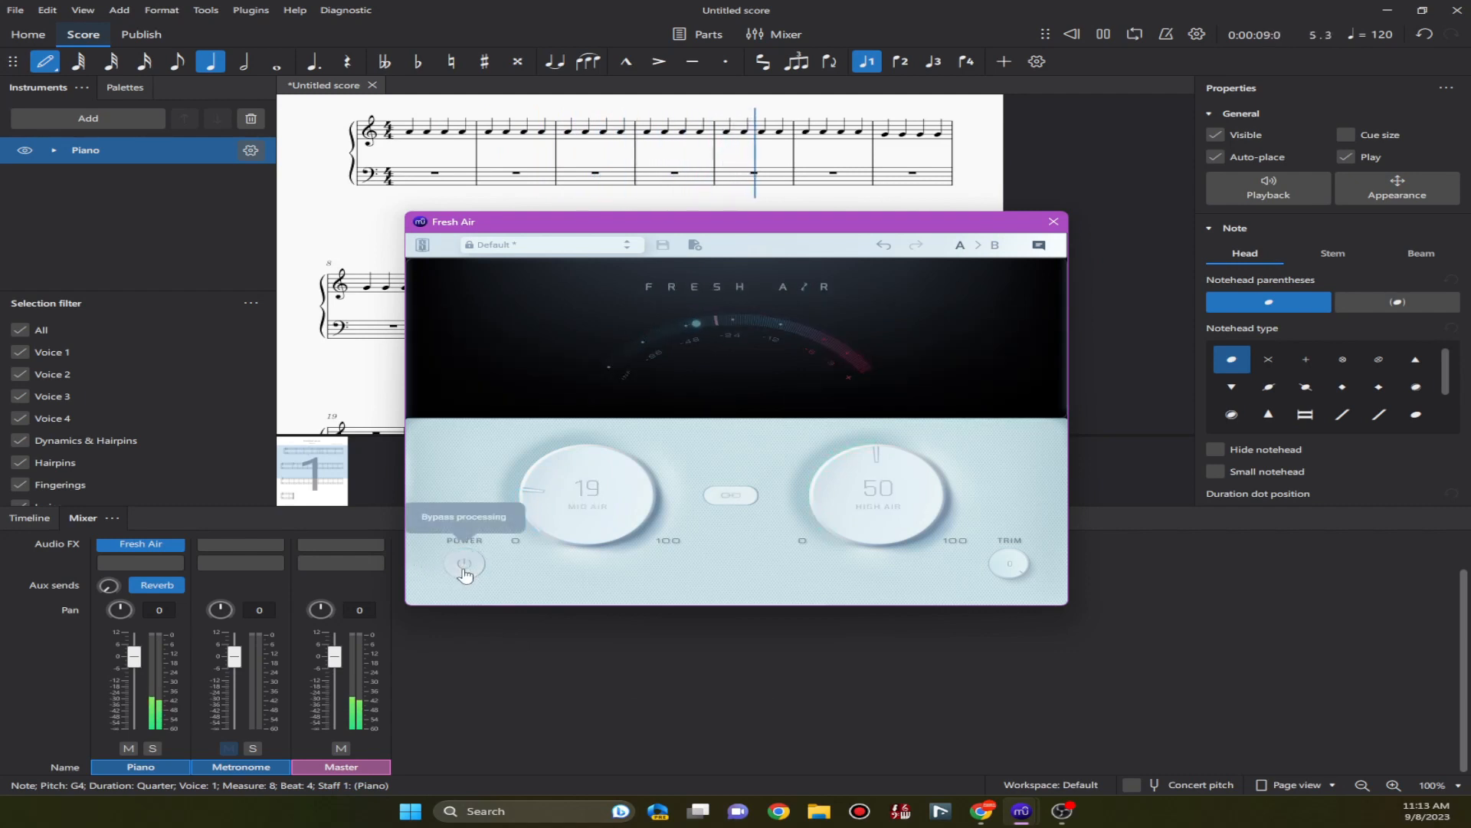
left_click(462, 565)
Raise Mid Air to 51, link the two knobs to reach Mid Air 70 and High Air 69, and close Fresh Air.
left_click_drag(605, 510, 641, 431)
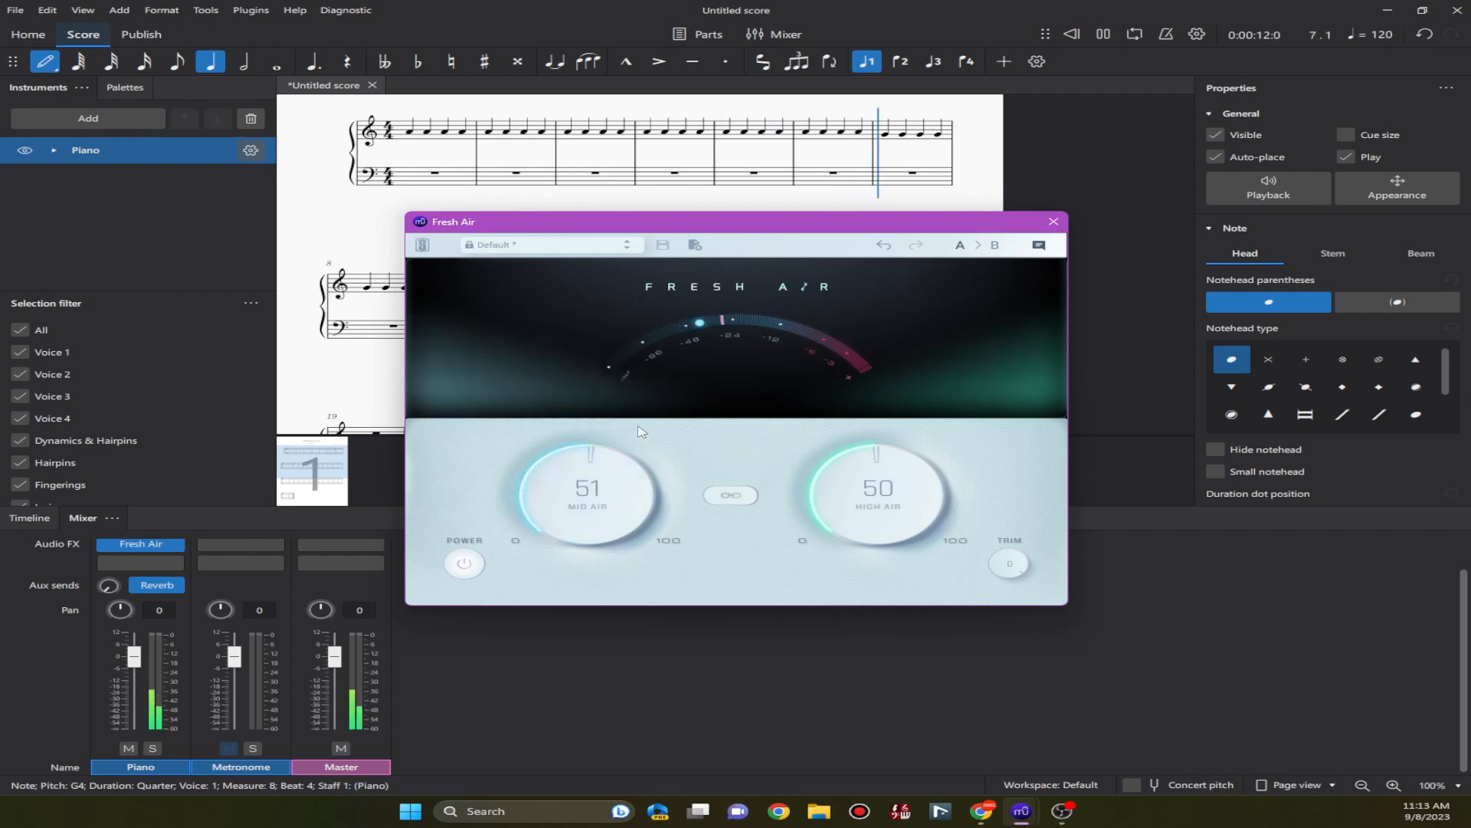
left_click(731, 495)
left_click_drag(828, 502, 835, 454)
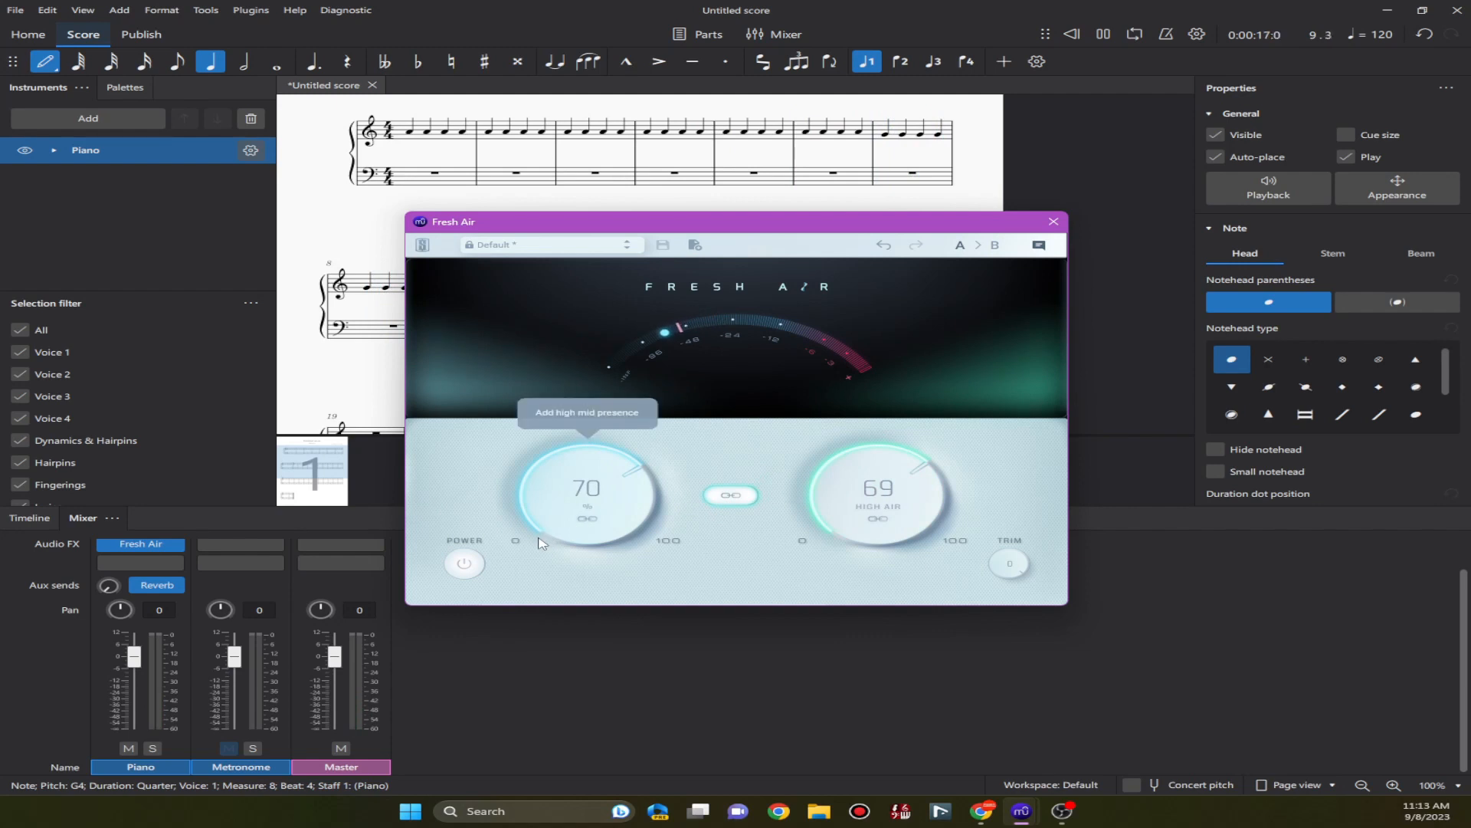
left_click(1054, 221)
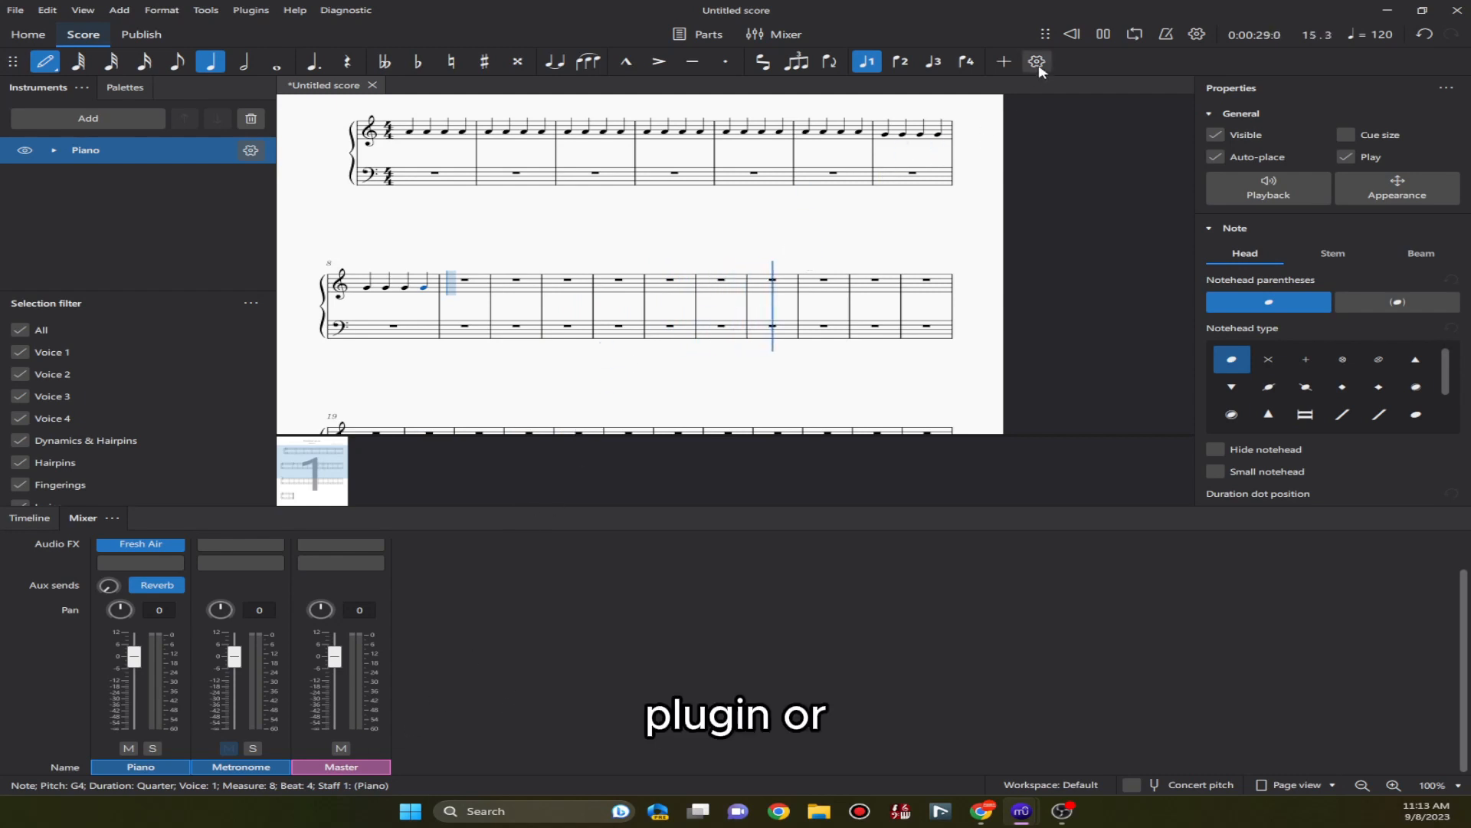
Stop the playback, leave note input and clear the selection in the score.
left_click(1104, 37)
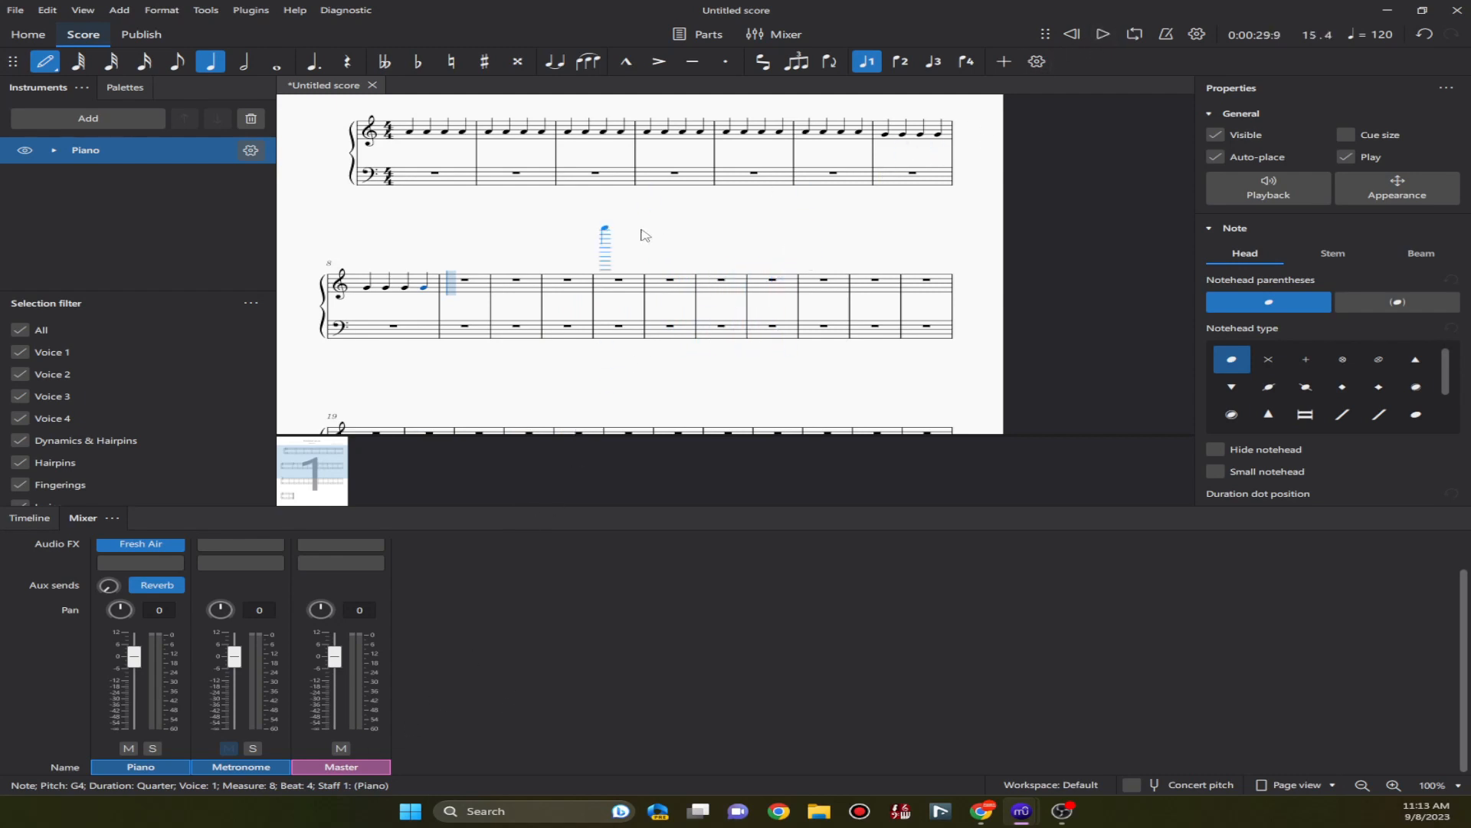
key("Escape")
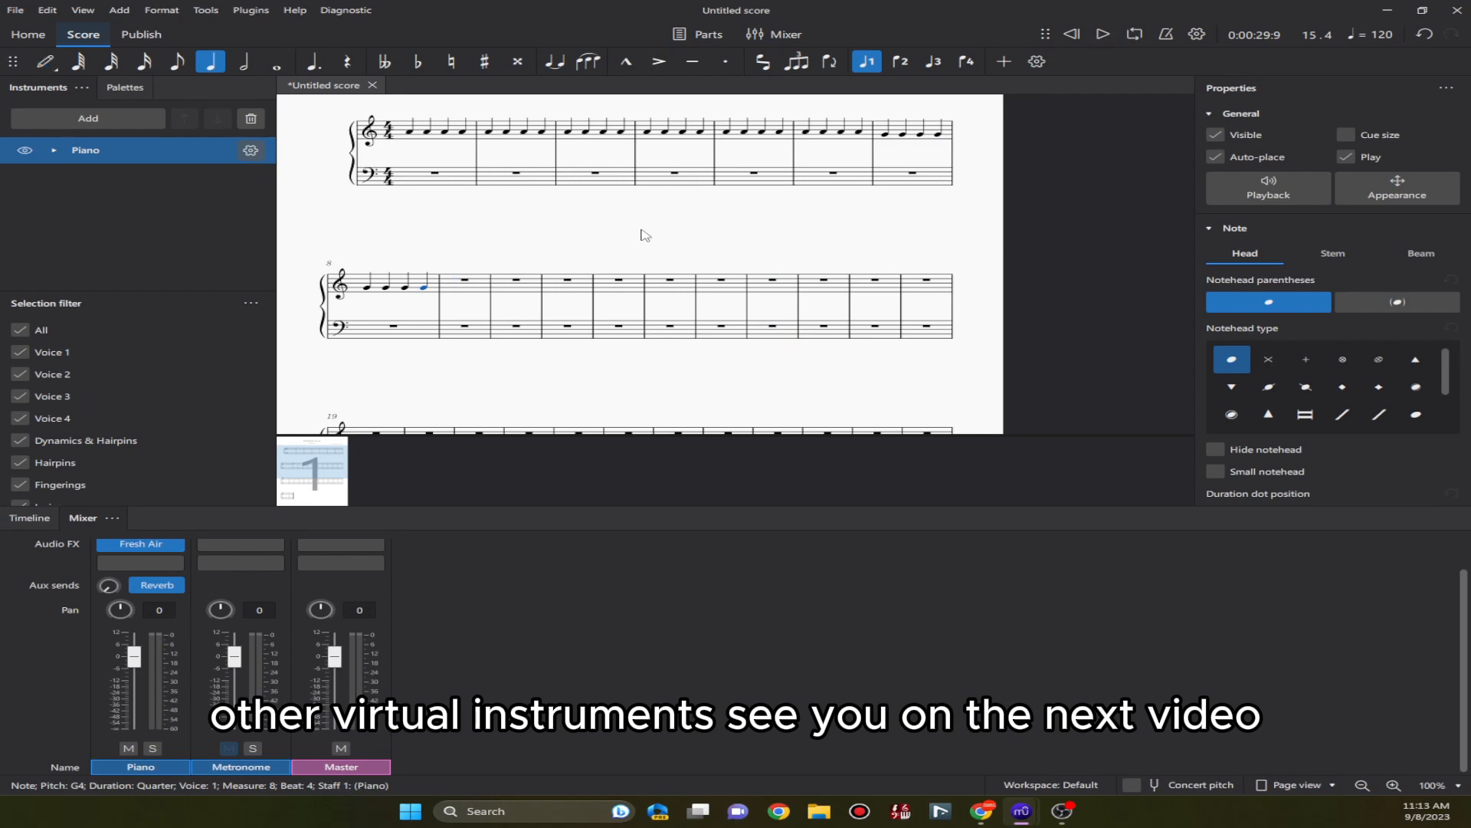
key("Escape")
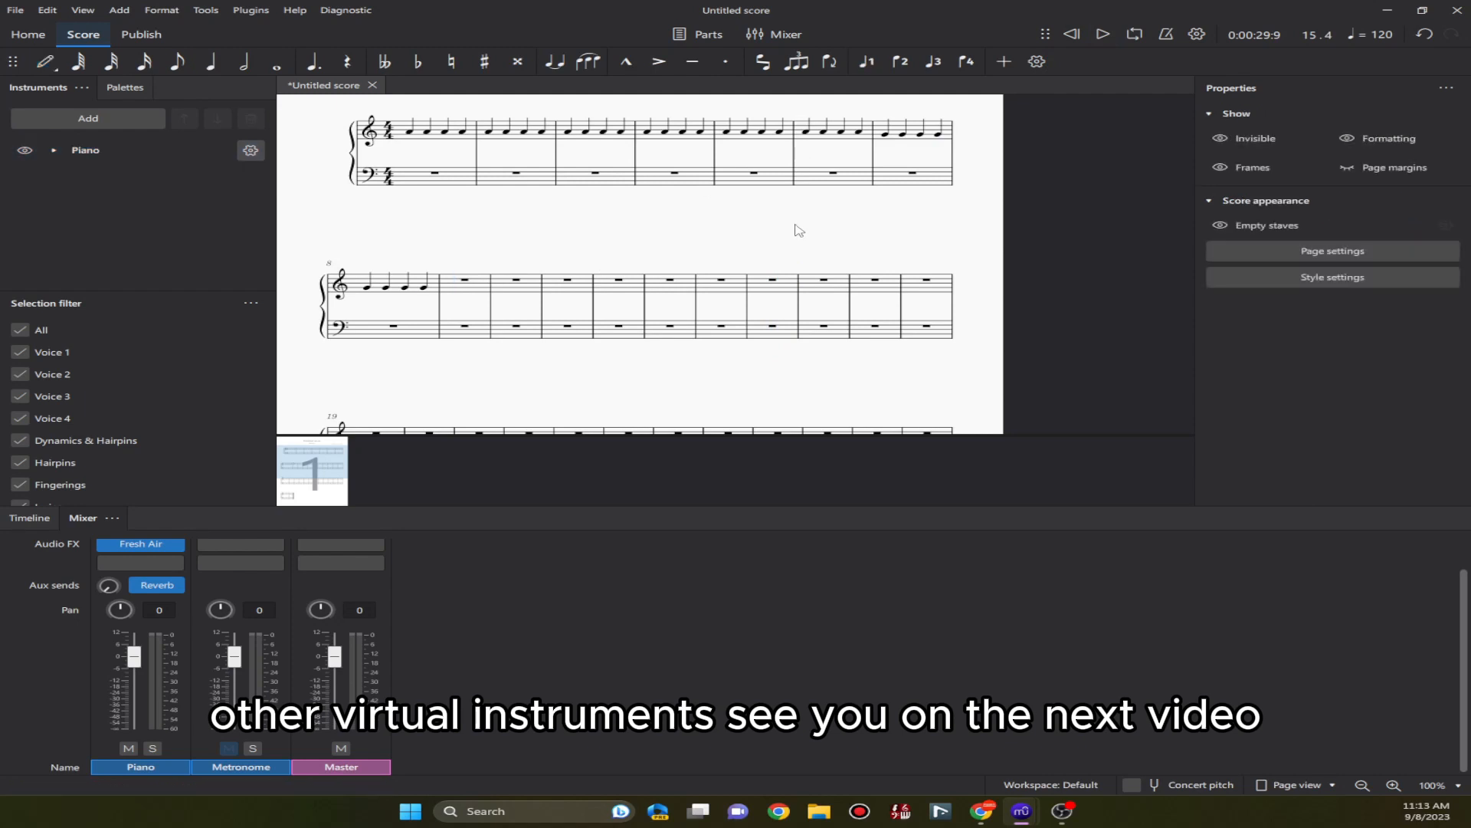